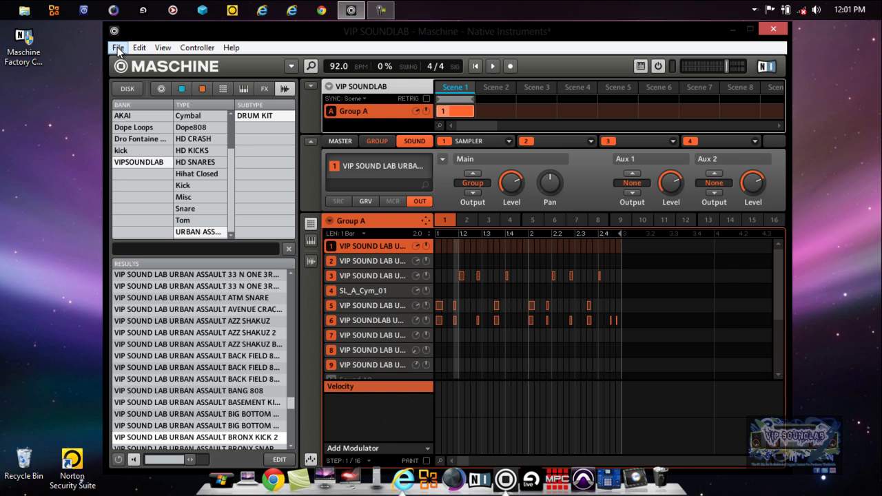
Open the preferences and review the General, Defaults, User Paths, Libraries, Hardware and Colors settings, including the input quantize options
click(118, 48)
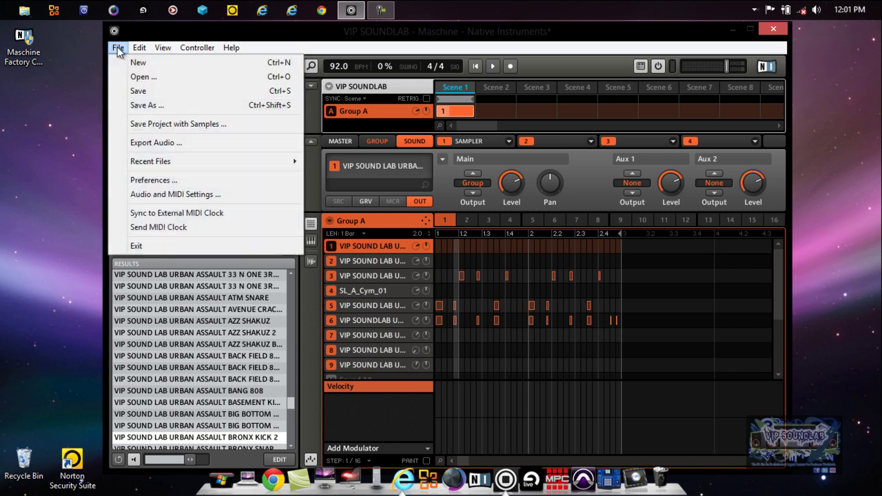
click(152, 180)
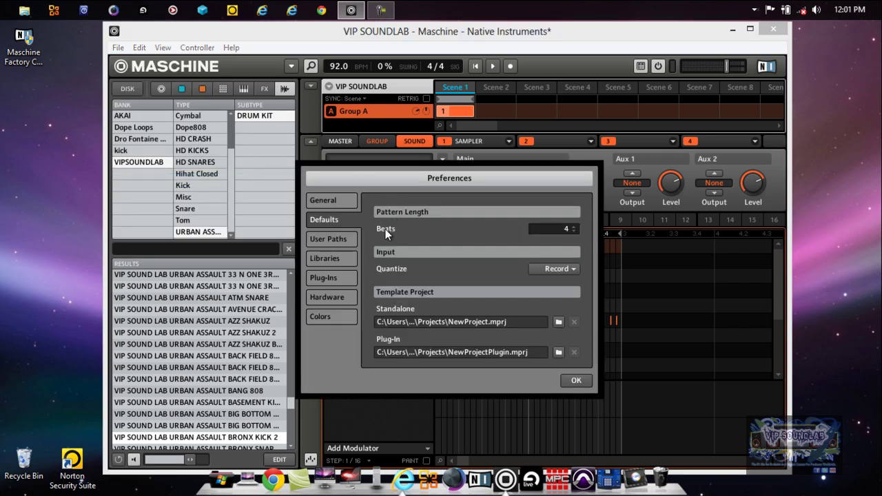
click(345, 205)
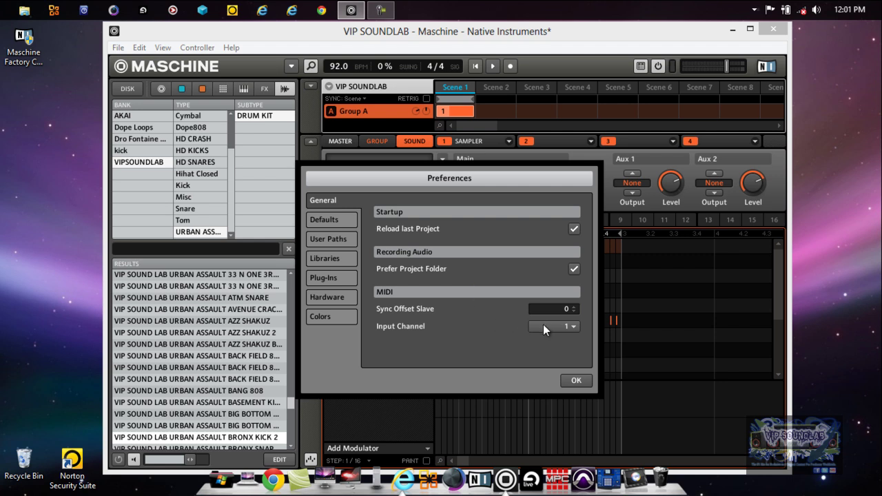
click(337, 220)
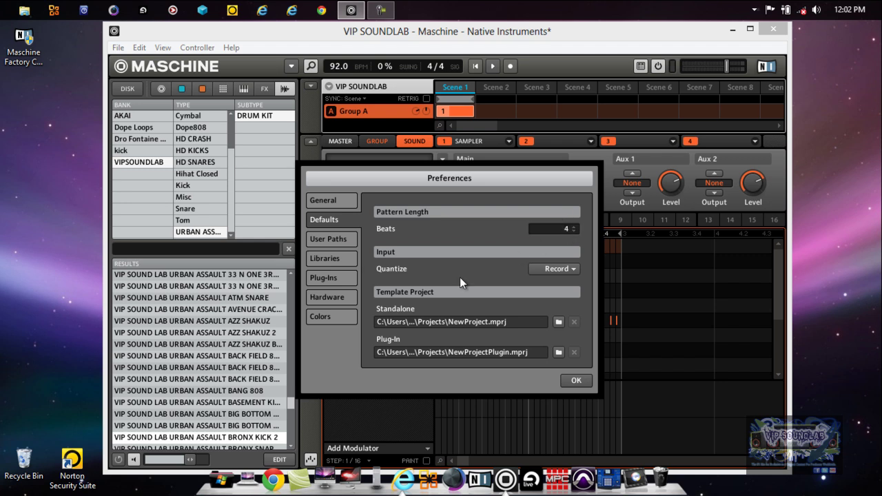
click(575, 269)
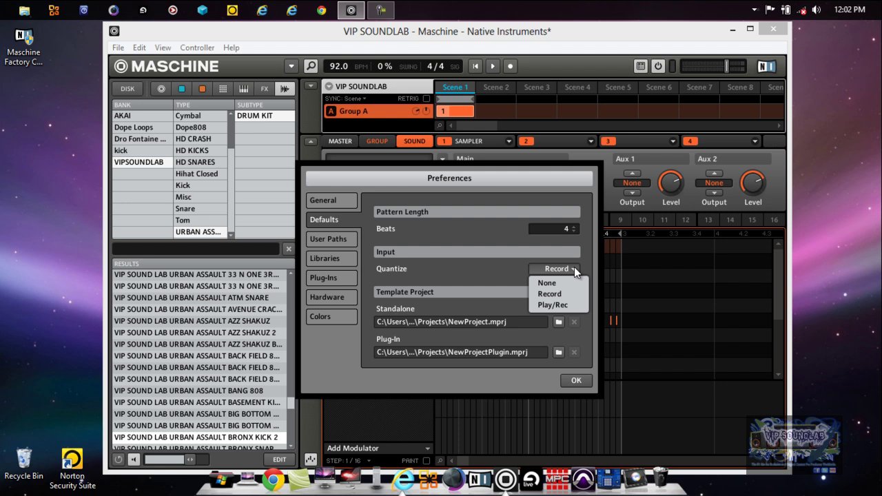
click(490, 267)
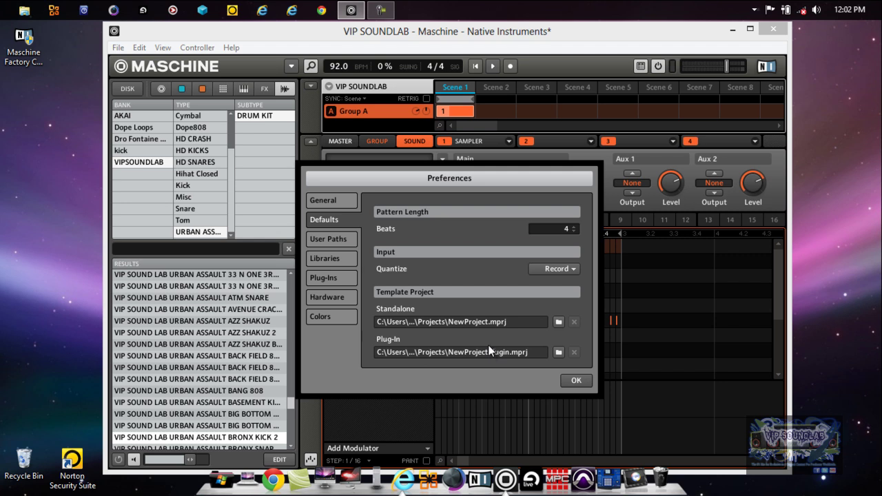
click(335, 241)
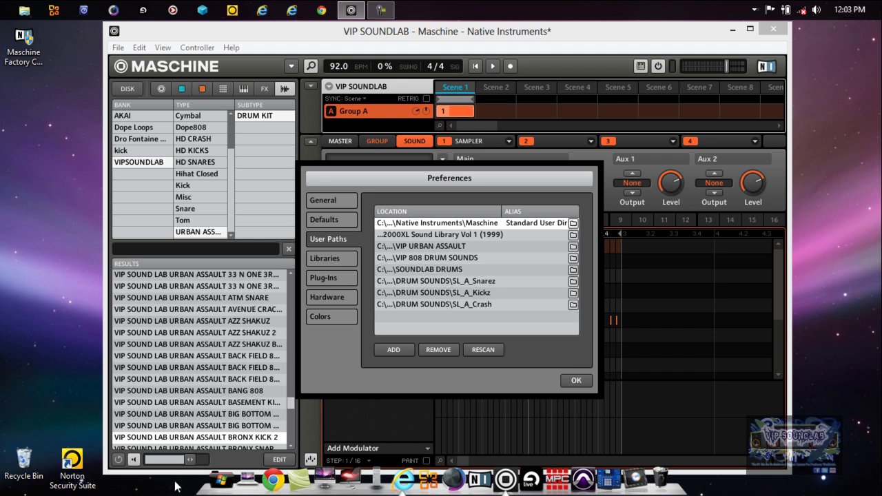
click(343, 260)
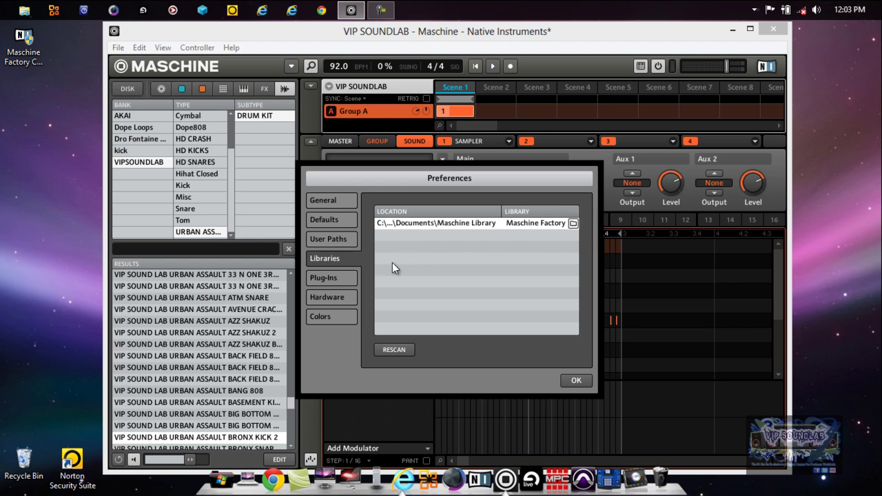
click(345, 299)
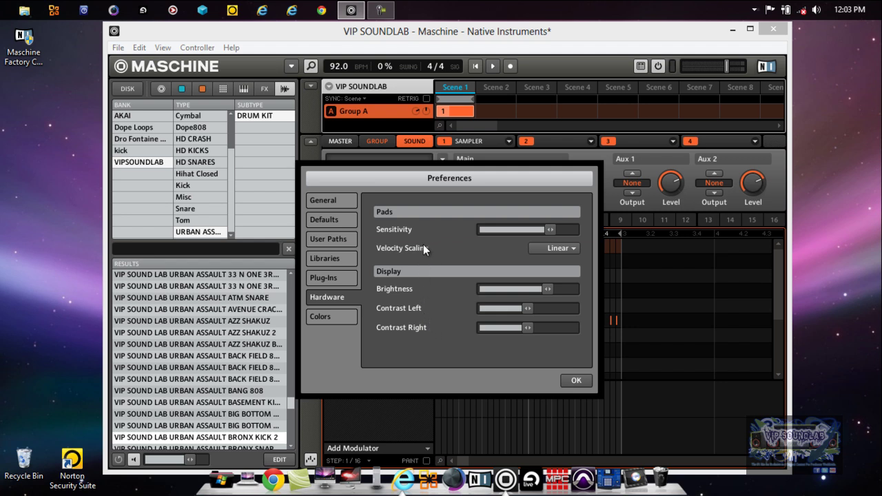
click(335, 318)
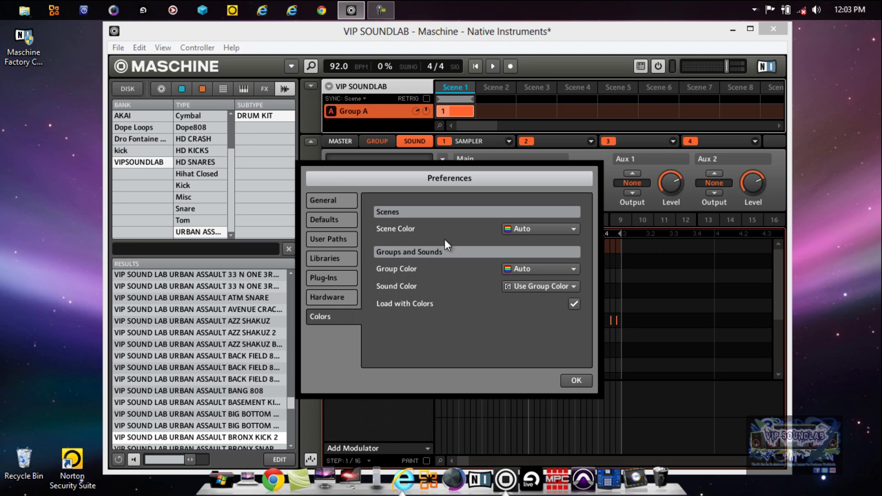
Review the plug-in manager list to its end in the preferences and turn off Scan at startup
click(341, 276)
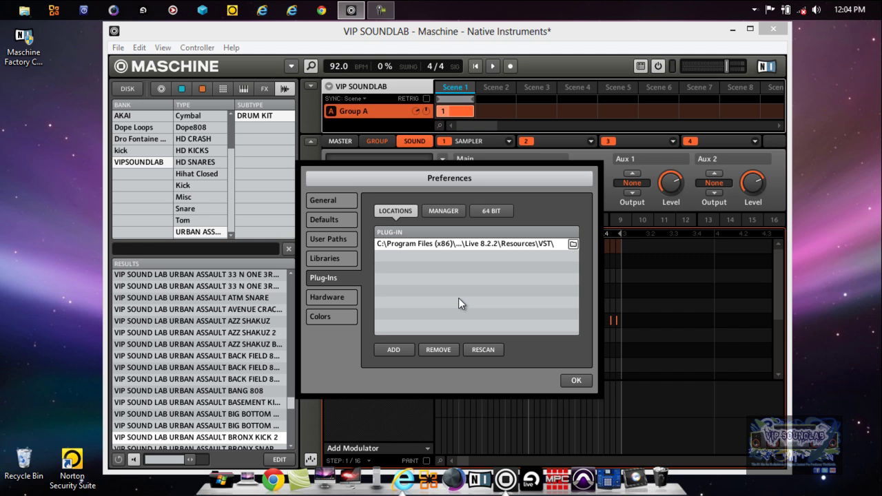
click(433, 214)
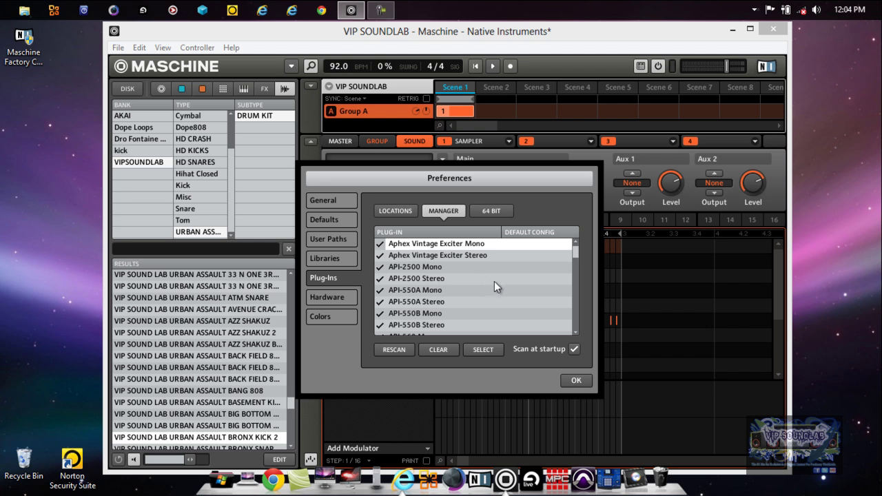
click(388, 211)
drag(574, 252, 579, 328)
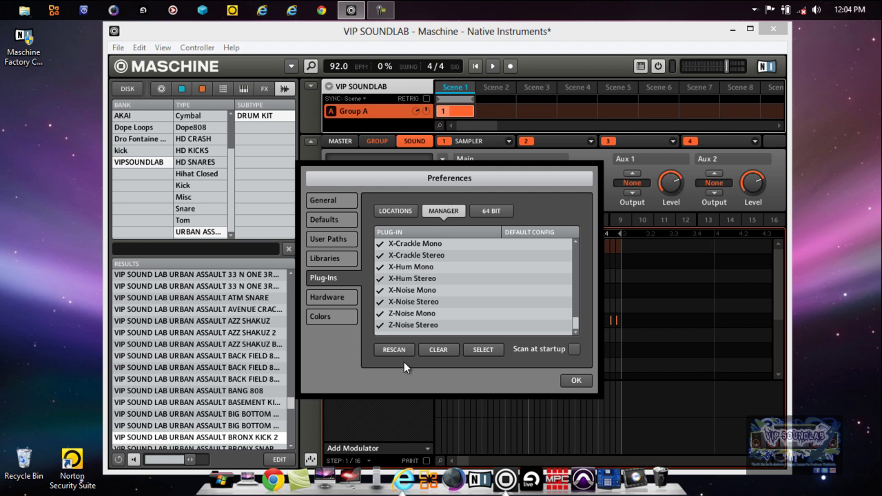
Check the plug-in folder locations and the 64-bit plug-in list, and close the preferences
click(384, 207)
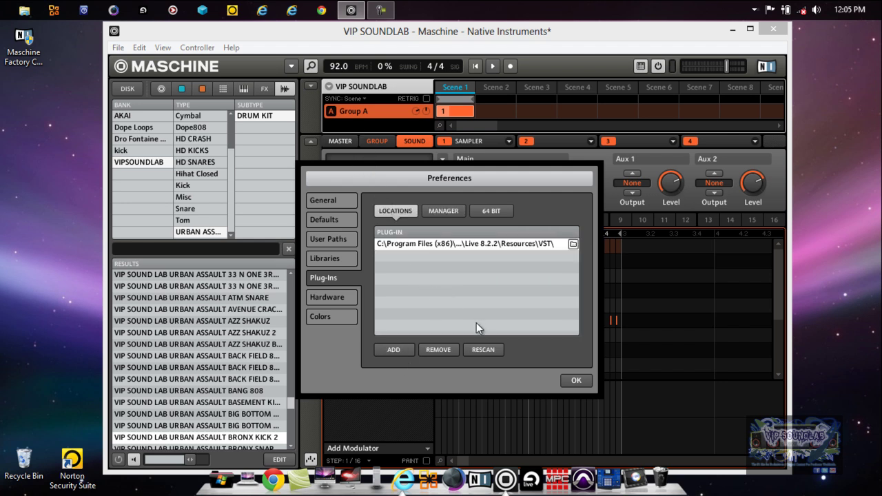
click(490, 213)
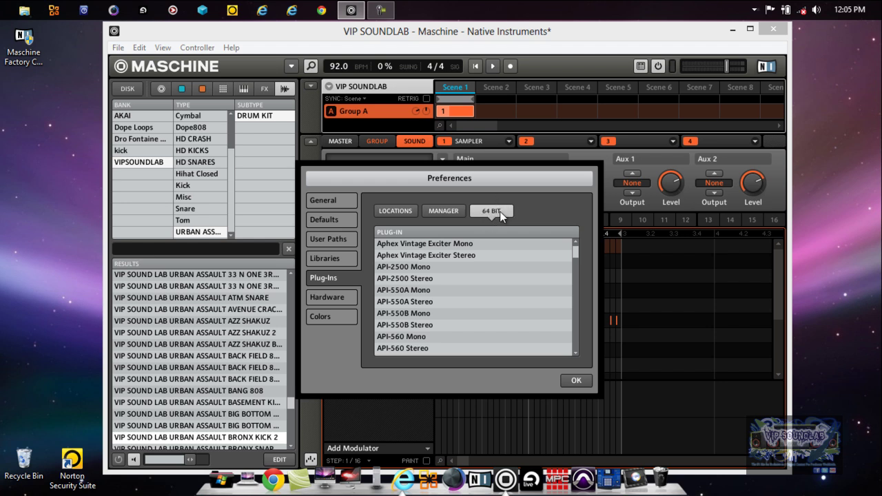
click(576, 382)
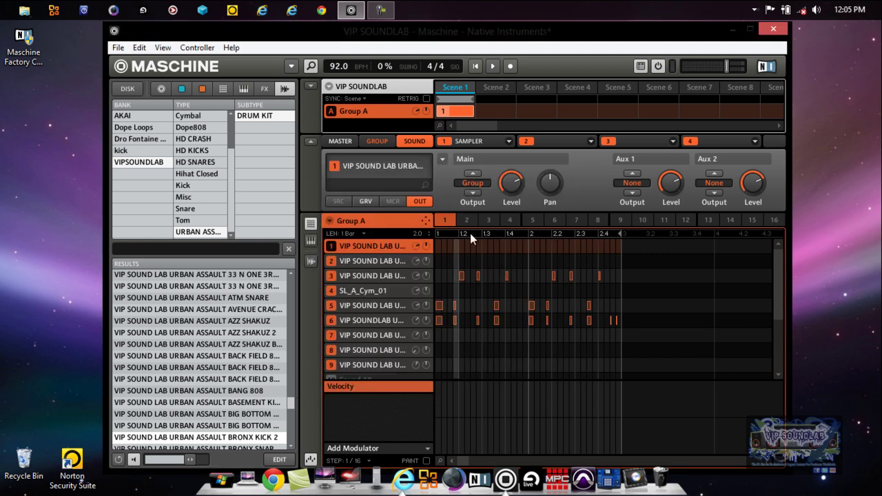
Load the SSLEQ Stereo plug-in into the first module slot of Group A
click(397, 278)
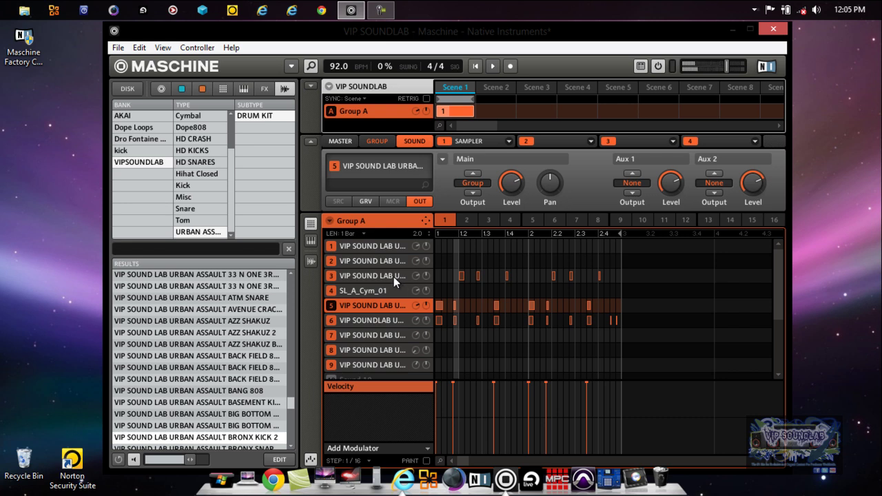
click(388, 142)
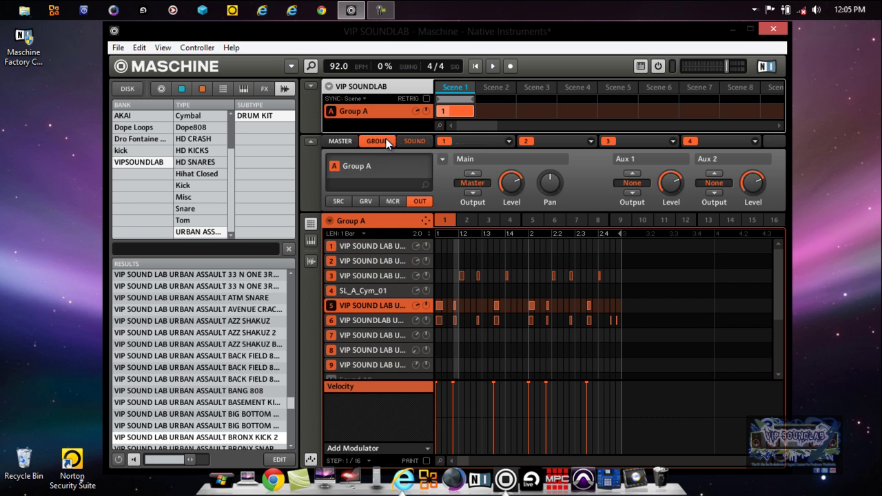
click(472, 142)
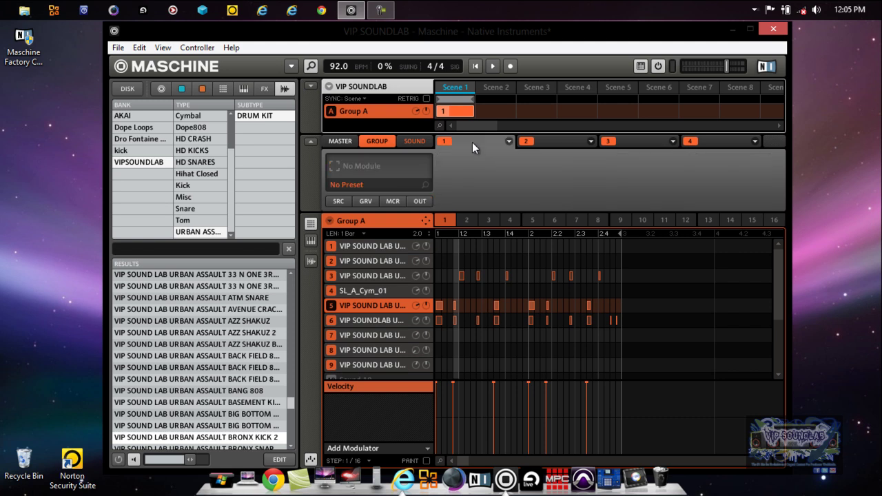
click(509, 141)
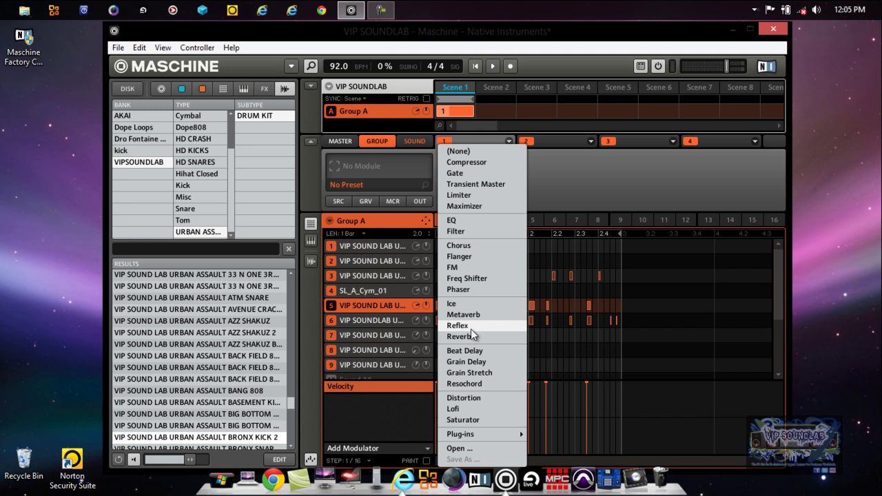
mouse_move(479, 440)
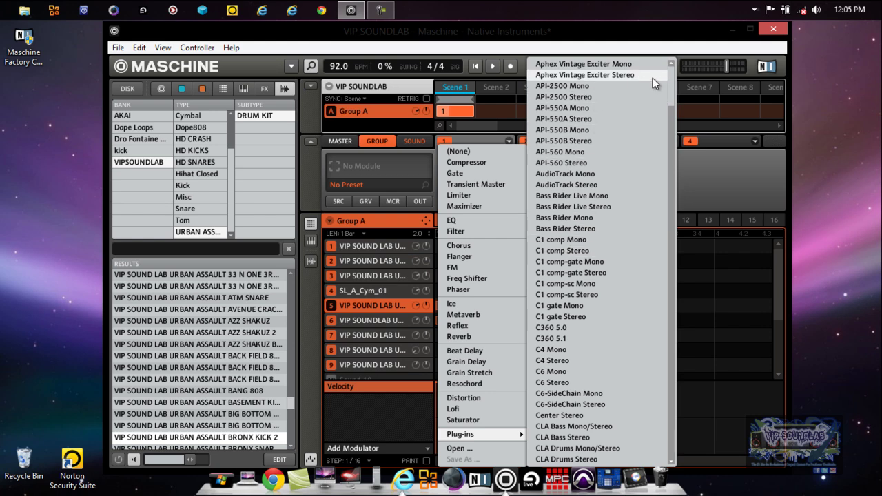
mouse_move(673, 85)
mouse_down()
mouse_move(681, 270)
mouse_move(670, 382)
mouse_up()
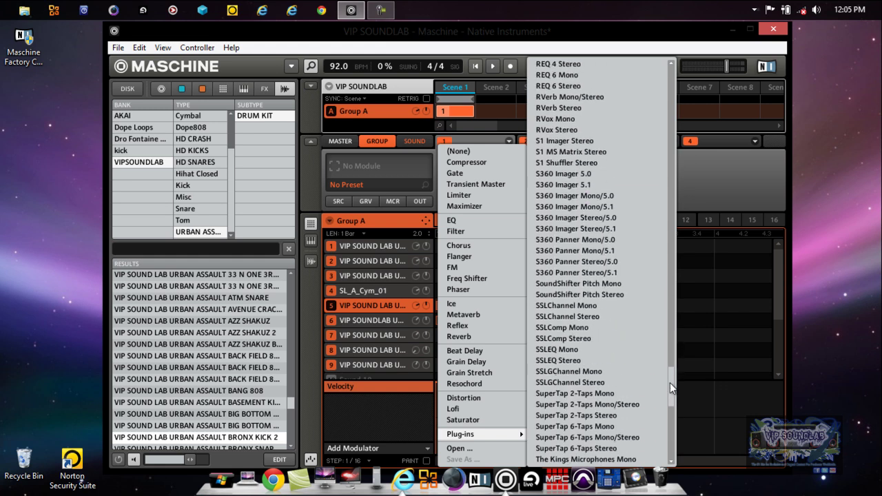
click(593, 361)
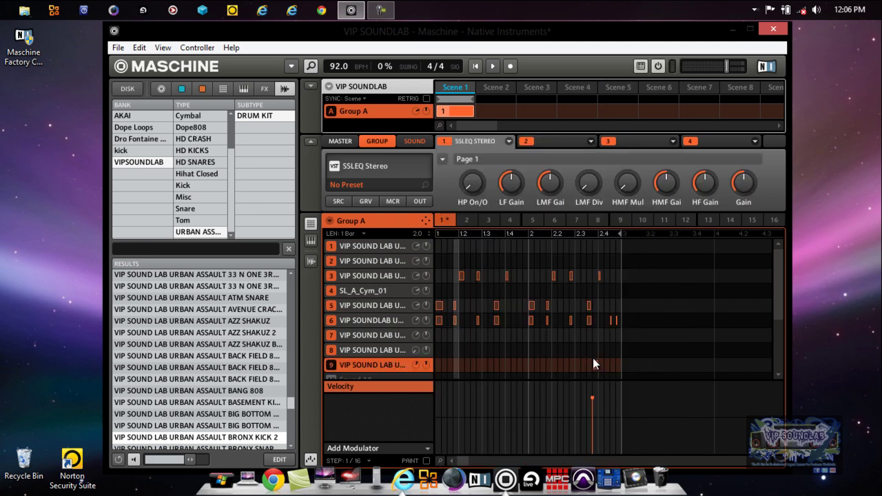
In the SSLEQ Stereo editor, enable the filter and boost the LF and HF gains, and close the editor
click(360, 165)
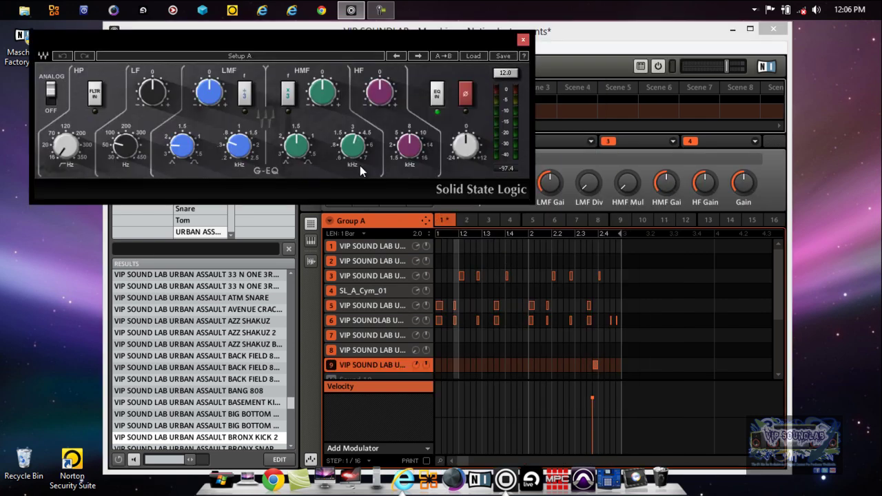
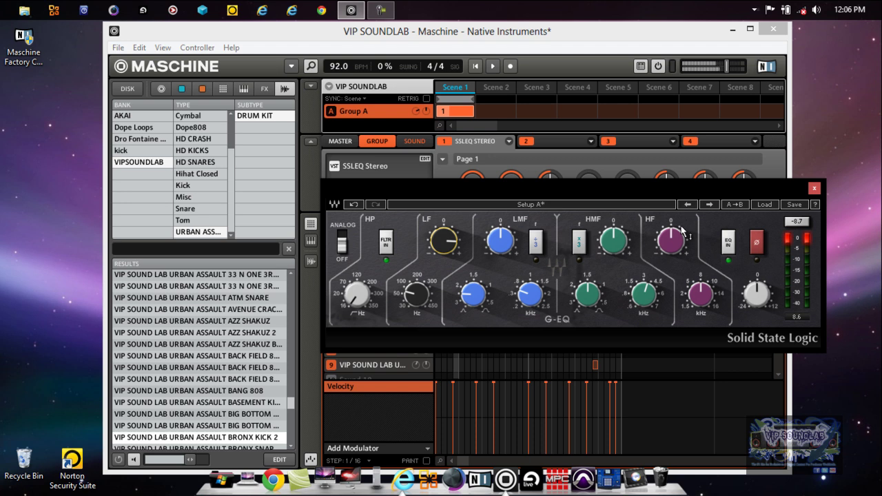
mouse_move(673, 240)
mouse_down()
mouse_move(666, 218)
mouse_move(675, 244)
mouse_up()
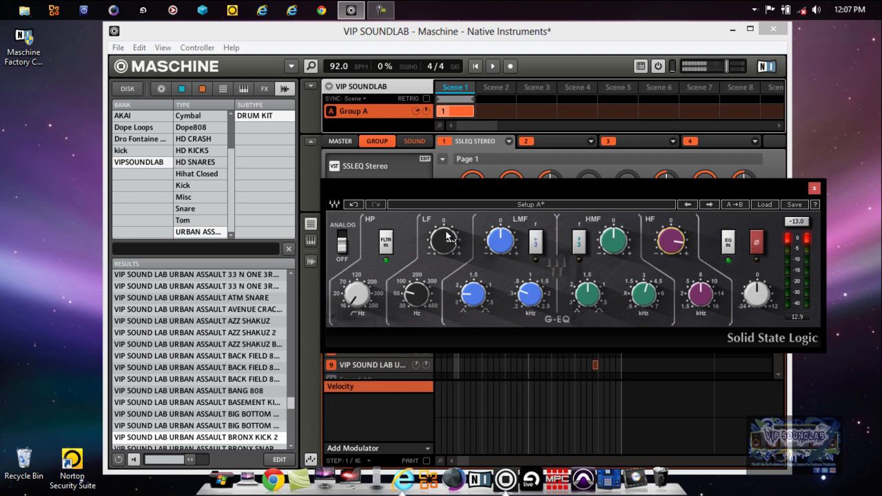
mouse_move(447, 235)
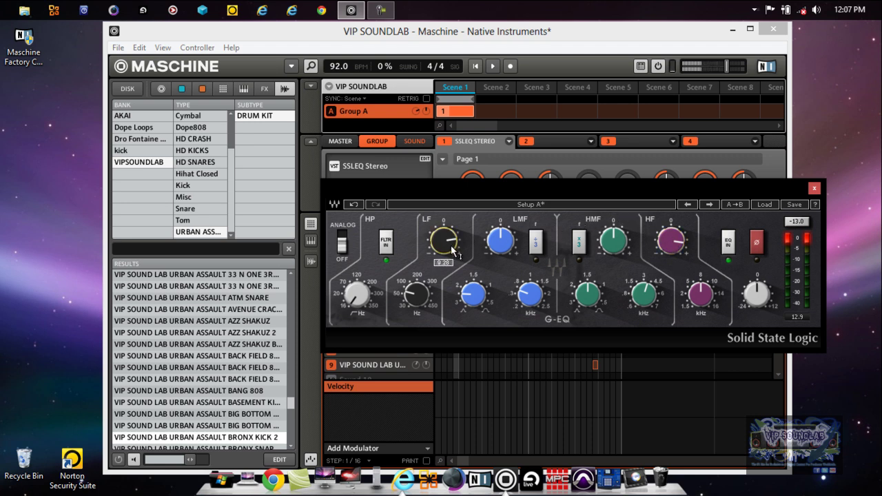
click(814, 189)
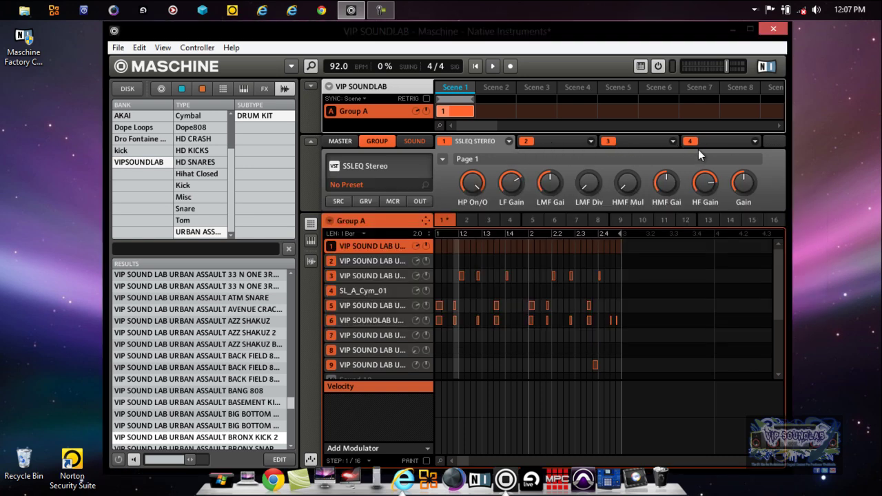
Move SSLEQ Stereo to Group A's second and third module slots, and unload it from the third slot
drag(493, 140, 552, 140)
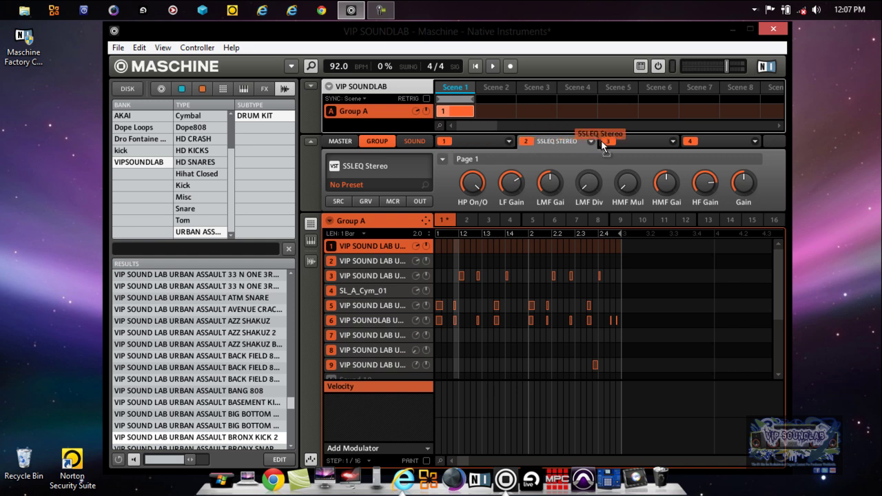
drag(636, 140, 635, 137)
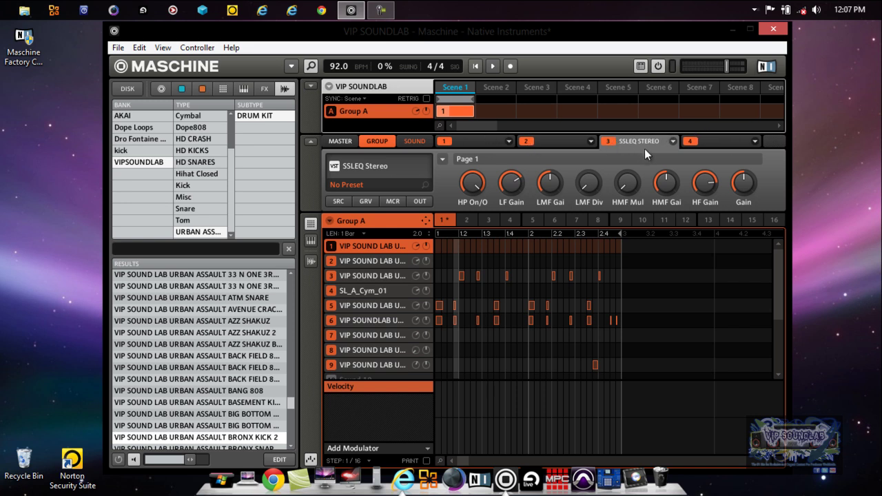
click(673, 141)
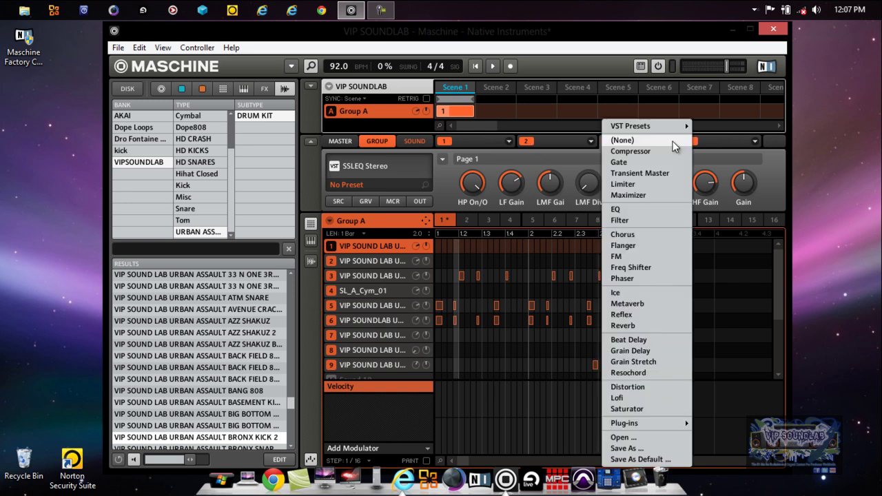
click(636, 141)
key(super+c)
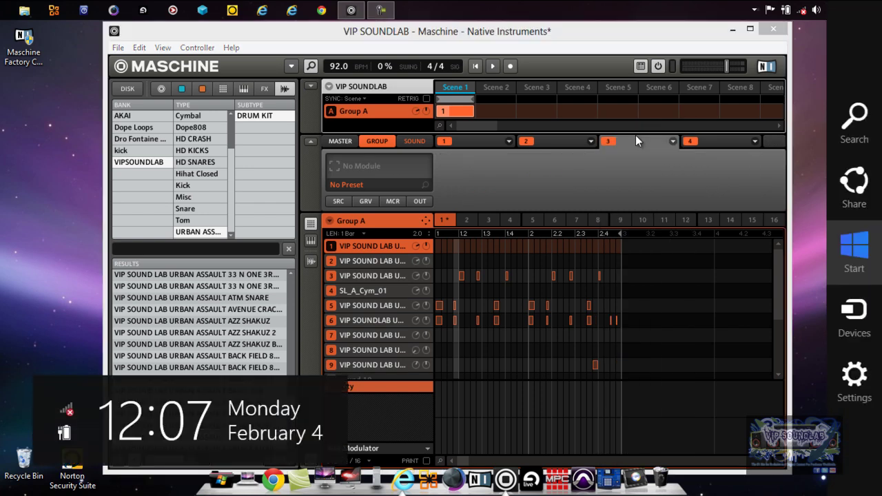
key(Escape)
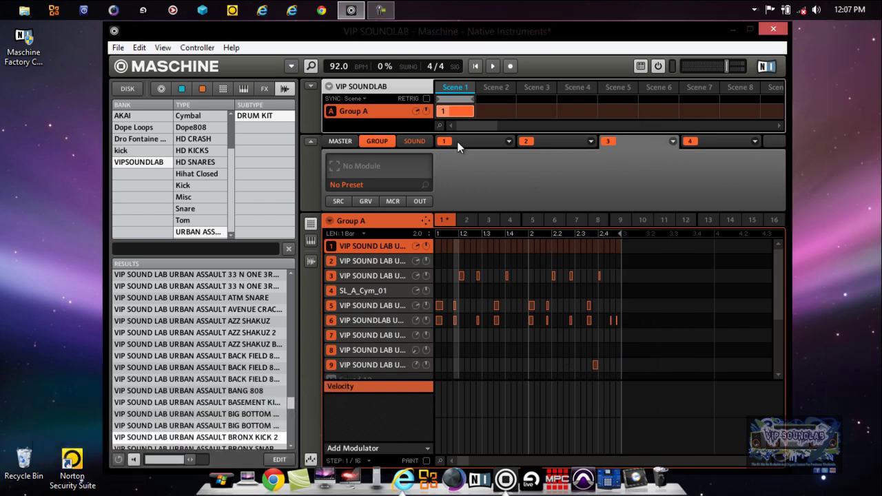
Show the module slots of the selected sound, including the fourth slot
click(414, 142)
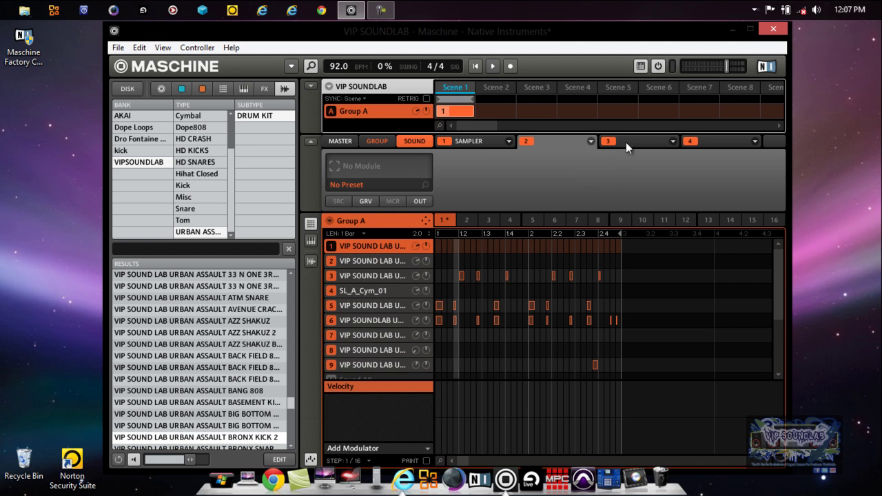
click(704, 138)
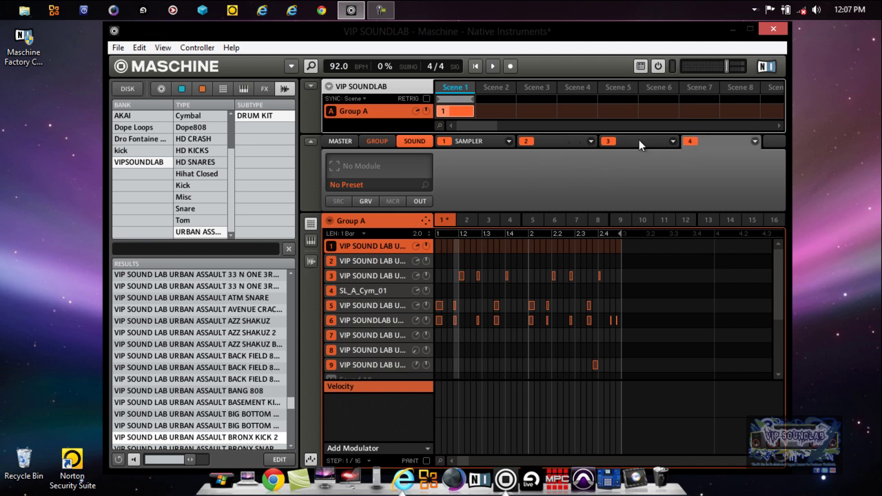
Set the Sampler polyphony to 1 for the first sound of Group A
click(494, 141)
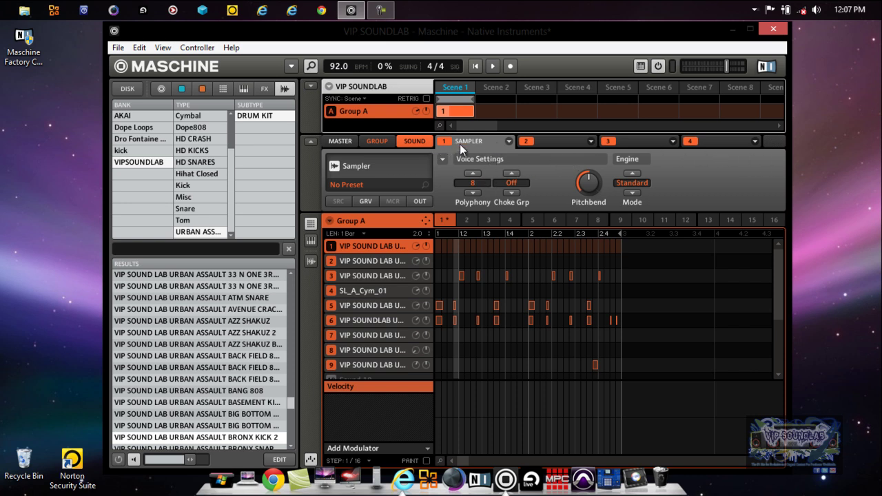
click(469, 190)
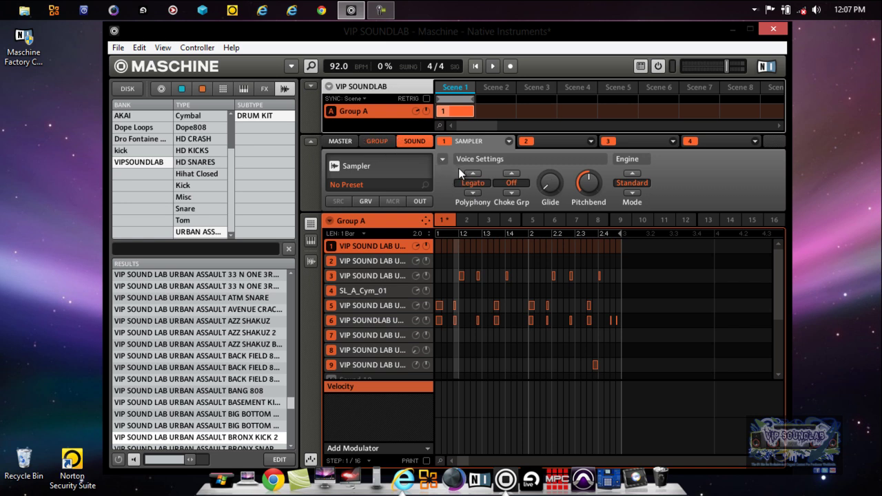
click(470, 174)
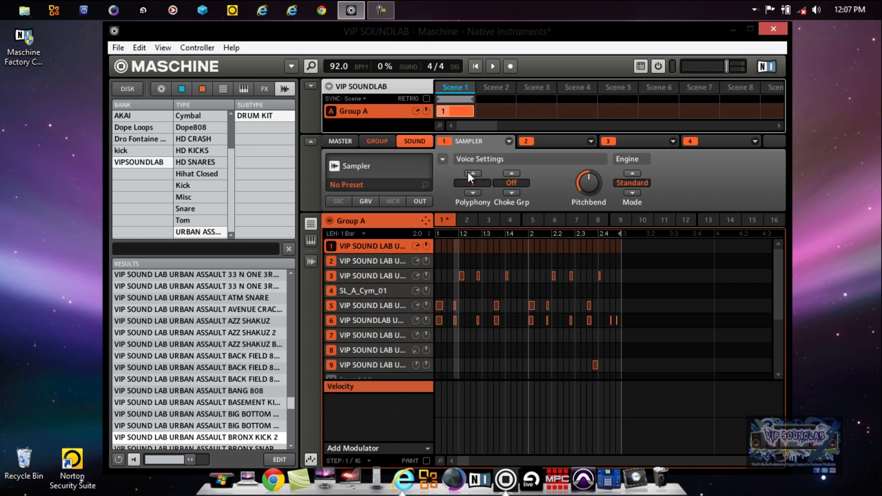
Compare the module slots at the master, group and sound levels
click(338, 142)
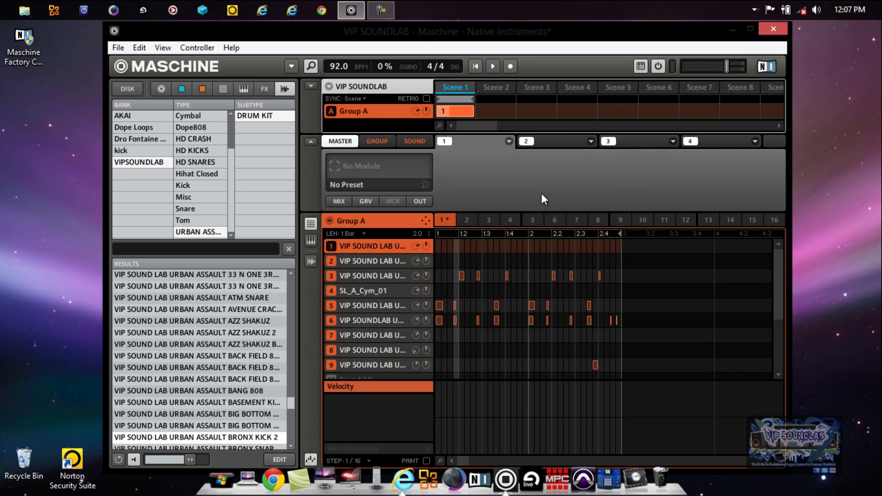
click(374, 141)
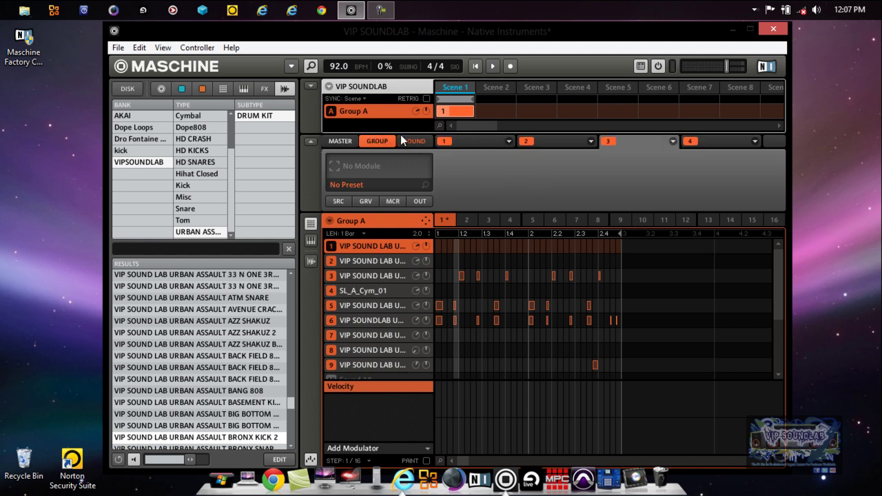
click(407, 141)
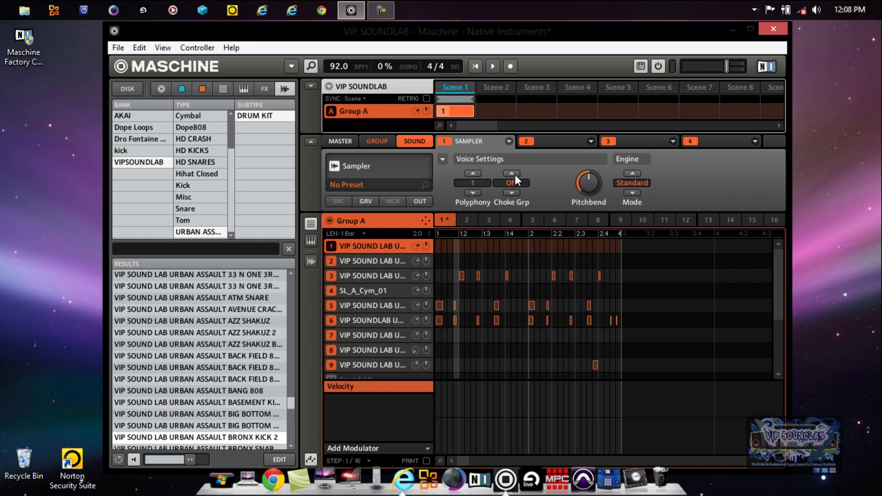
Select Group H from the full group list and rename its first sound as EQ
click(311, 87)
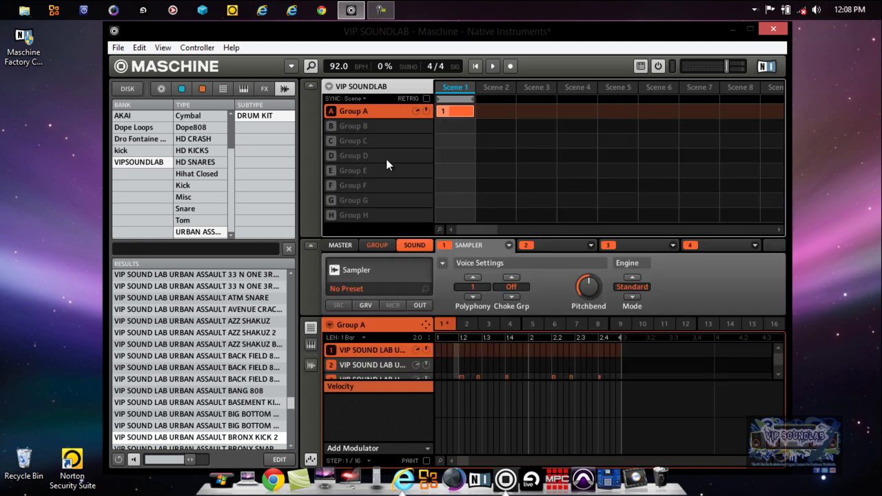
click(386, 217)
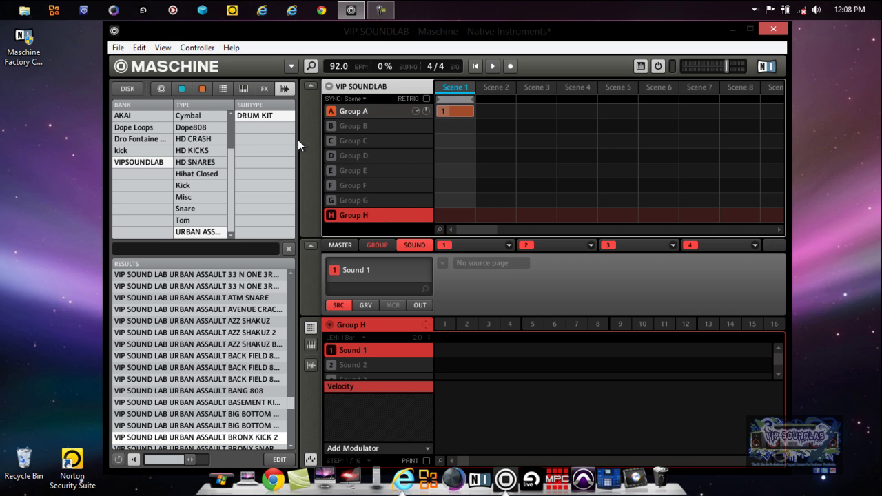
click(309, 86)
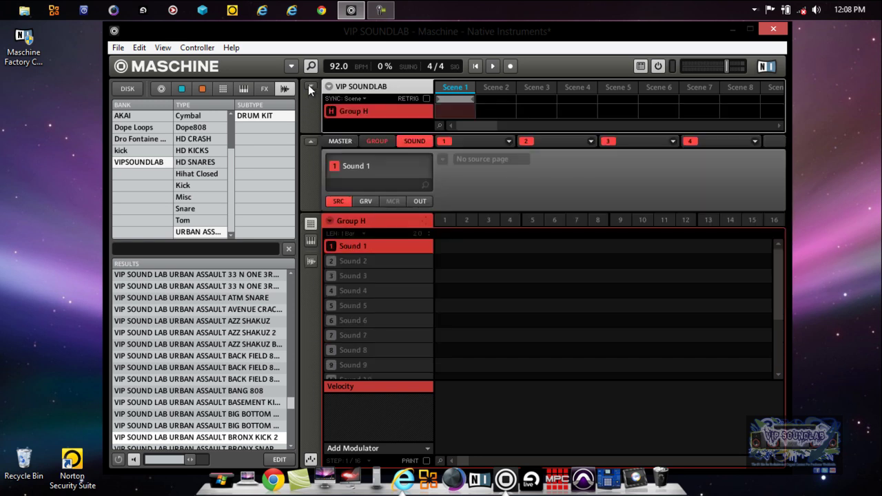
double_click(387, 248)
text(EQ)
Rename the second sound of Group H as PHASER
double_click(386, 262)
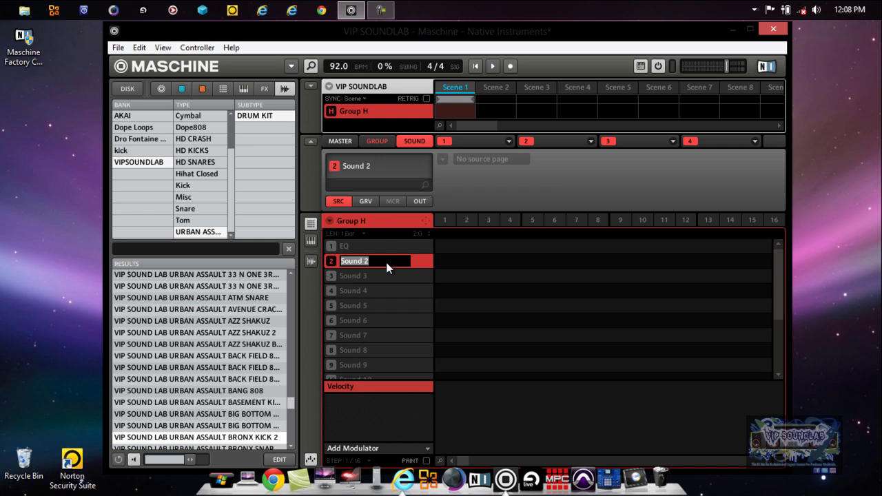
click(387, 264)
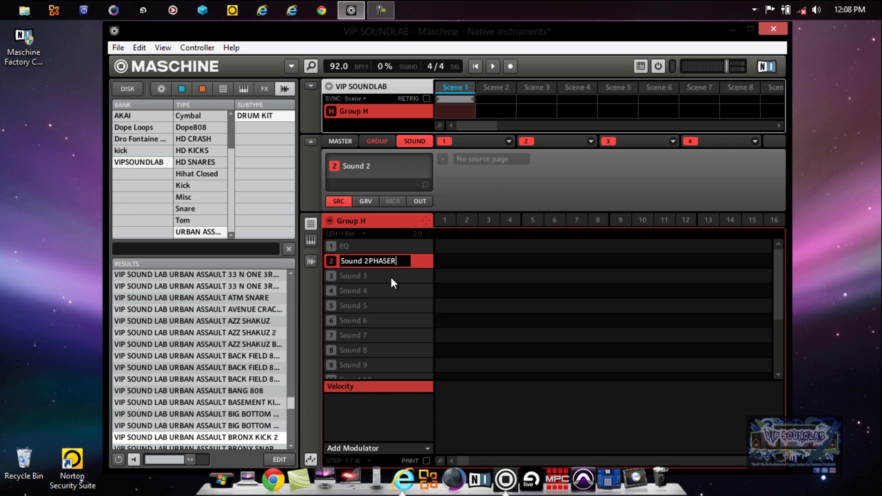
key(BackSpace)
key(BackSpace)
key(BackSpace)
key(BackSpace)
key(BackSpace)
key(BackSpace)
key(BackSpace)
key(BackSpace)
text(PHASER)
Rename the third and fourth sounds of Group H as COMP and LIMITER
double_click(374, 275)
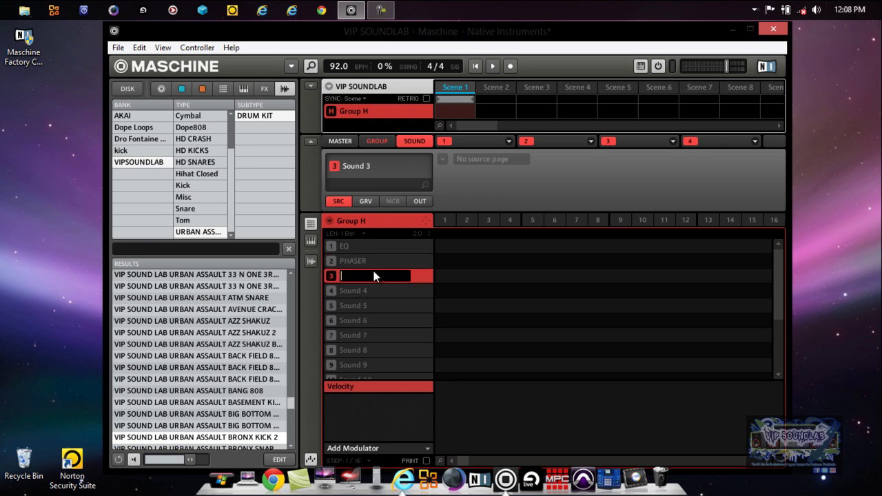
text(COMP)
double_click(375, 290)
text(L)
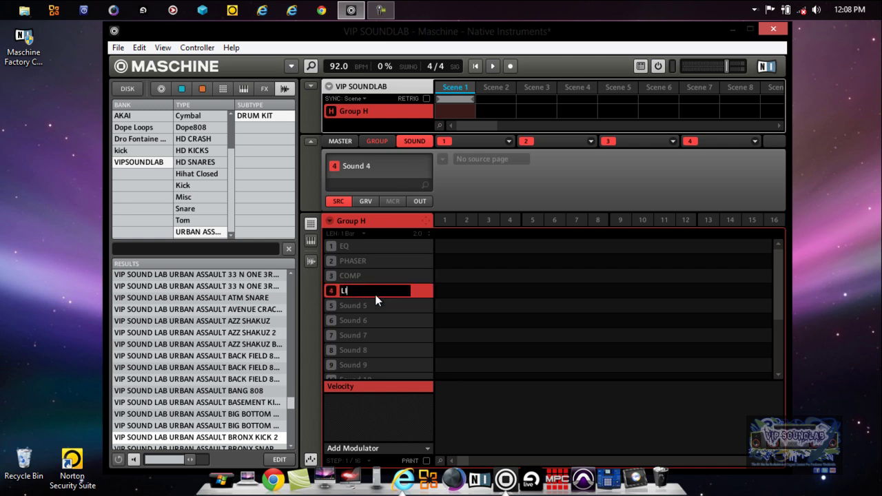
text(IMITER)
Load the Input module into the first module slot of the EQ sound
click(370, 249)
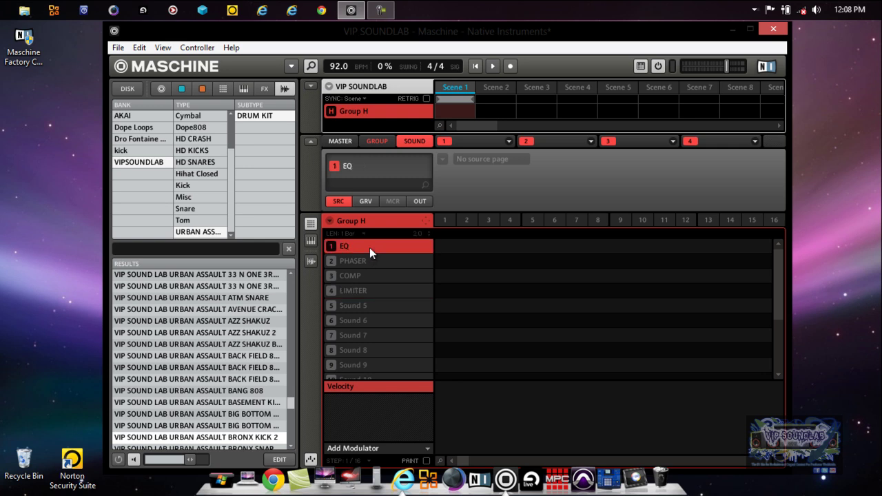
click(422, 200)
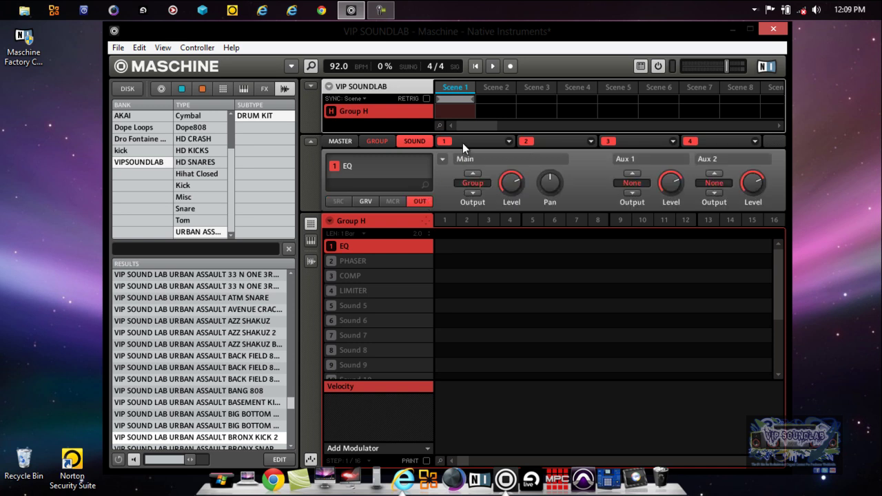
click(462, 142)
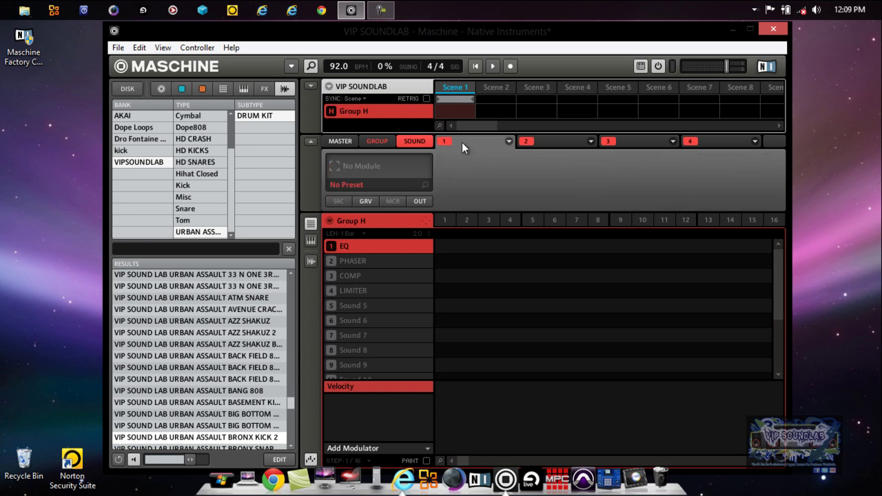
click(509, 141)
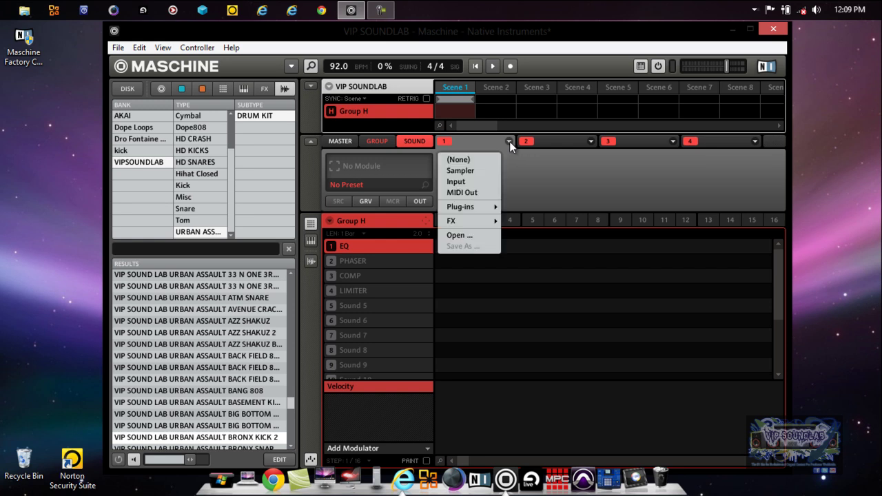
click(455, 182)
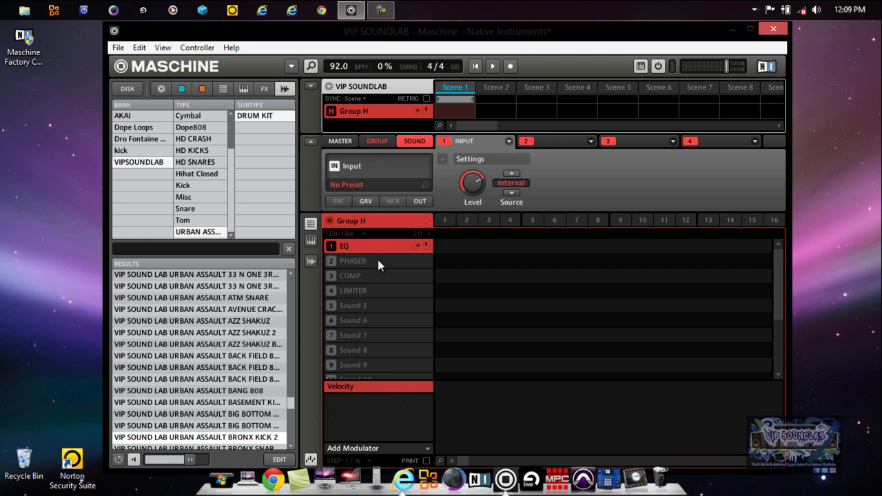
Load the Input module into the first module slot of the PHASER sound
click(378, 260)
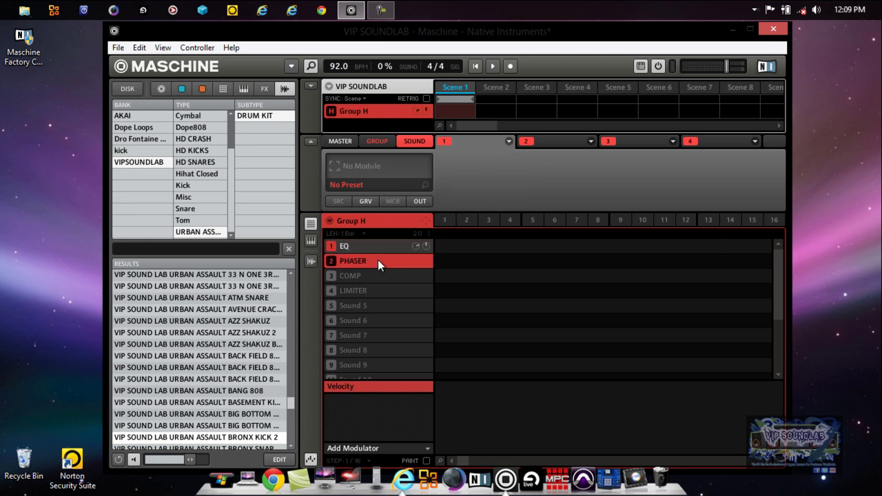
click(509, 141)
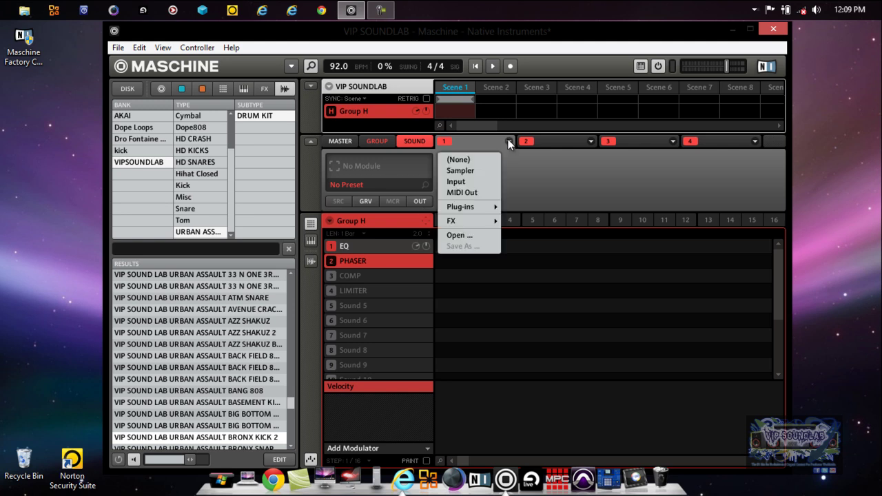
click(463, 171)
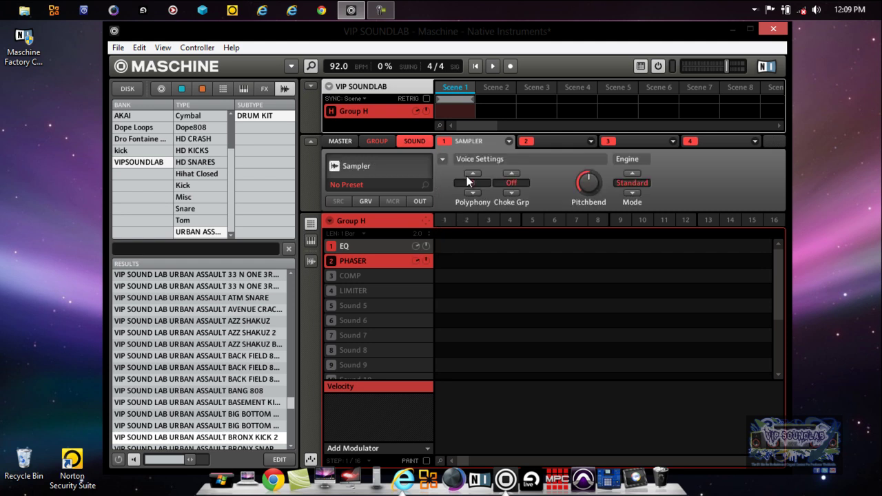
click(508, 141)
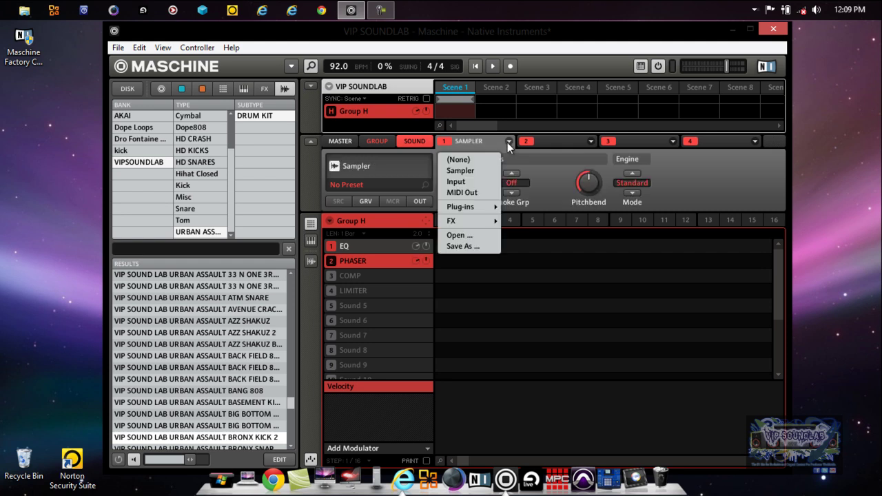
click(458, 182)
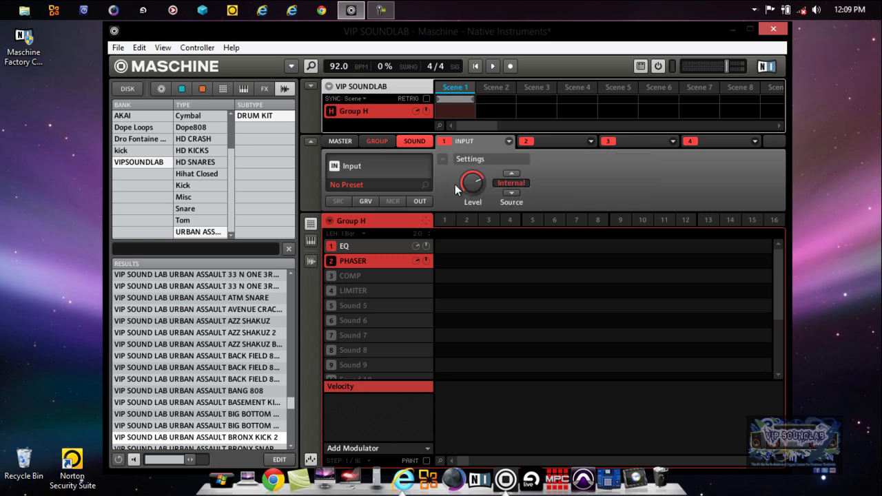
Load the Input module into the first module slot of both the COMP and LIMITER sounds
click(393, 278)
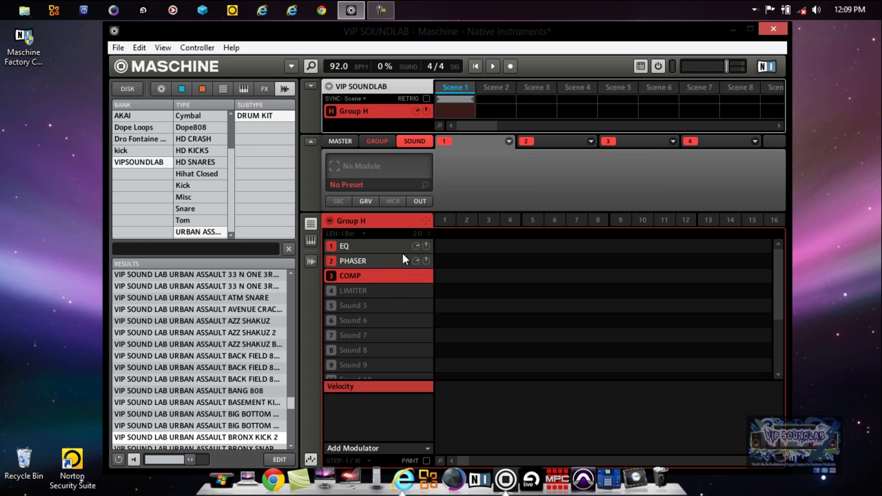
click(509, 140)
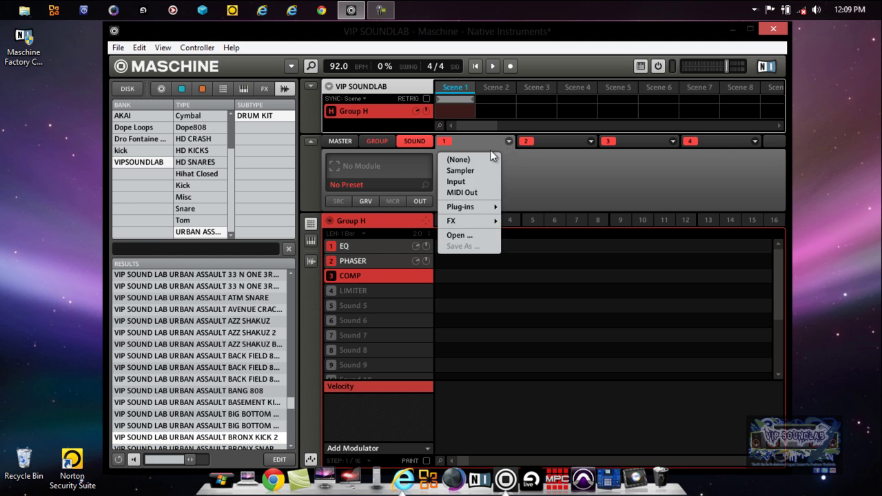
click(463, 182)
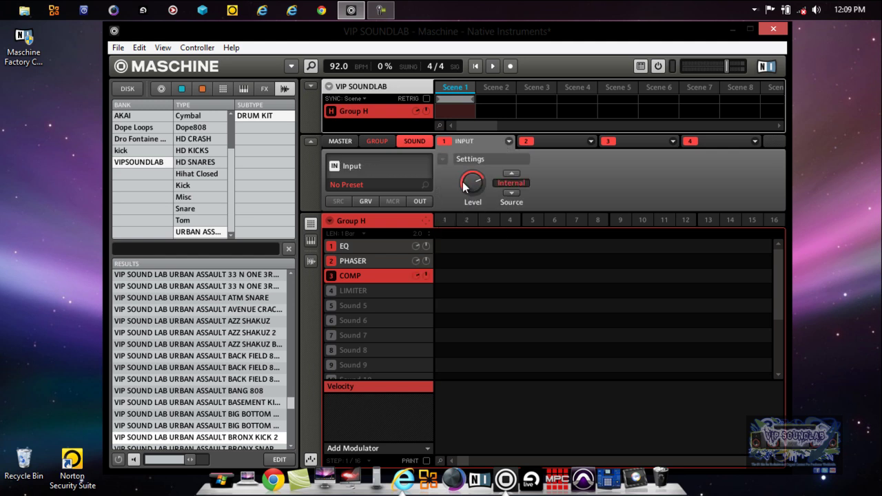
click(386, 293)
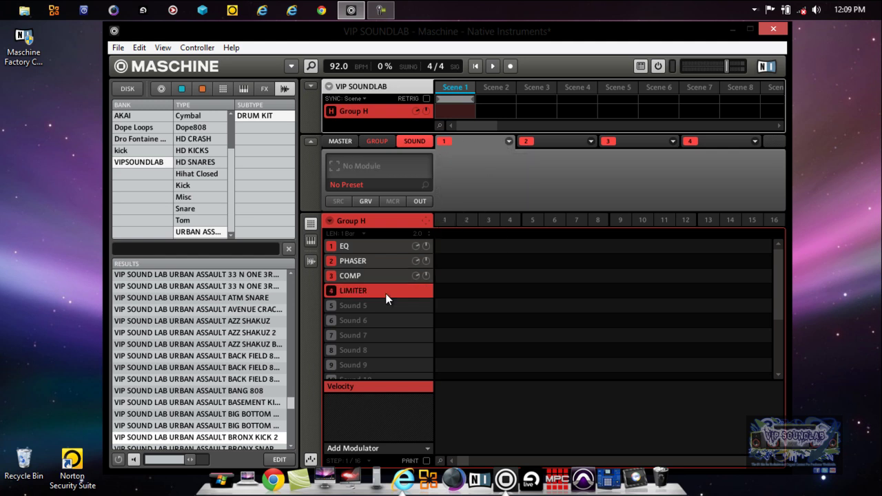
click(510, 142)
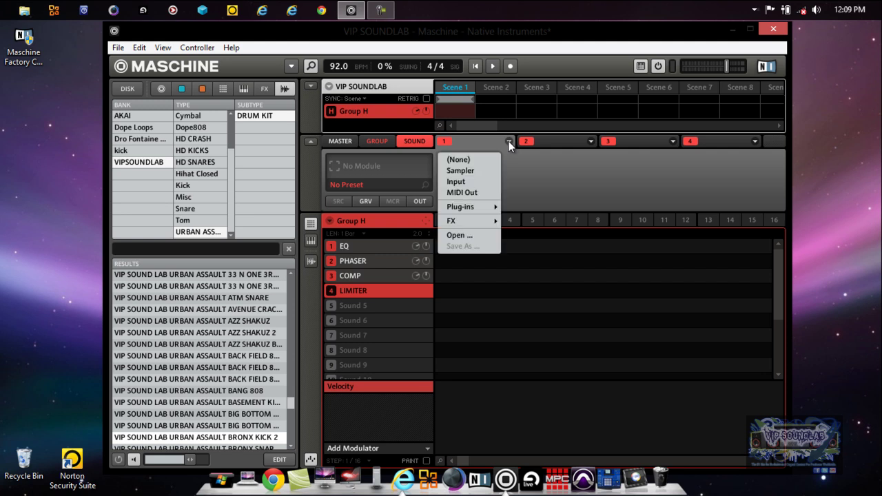
click(458, 182)
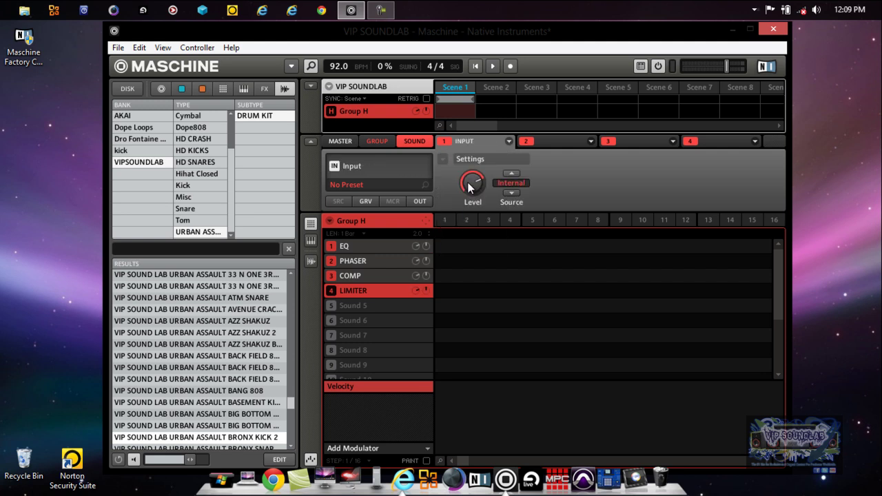
Check the Input modules on the Group H sounds and route the EQ sound's main output to H: PHASER
click(390, 246)
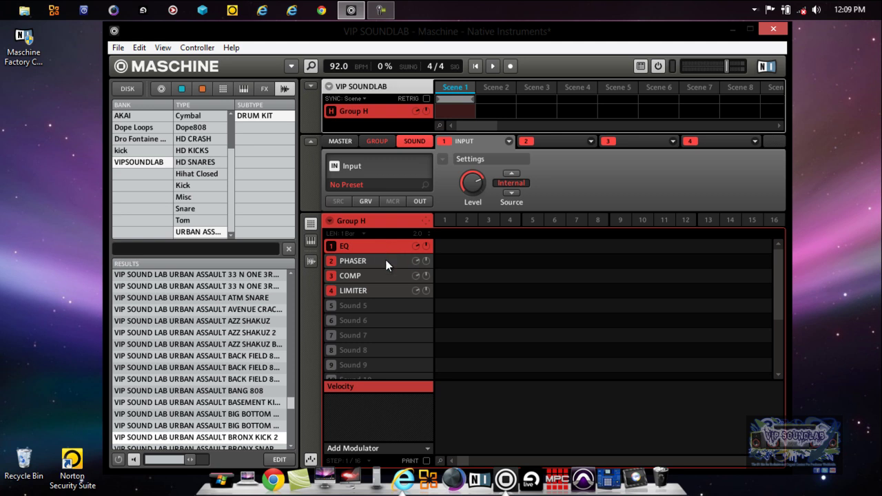
click(387, 276)
click(391, 295)
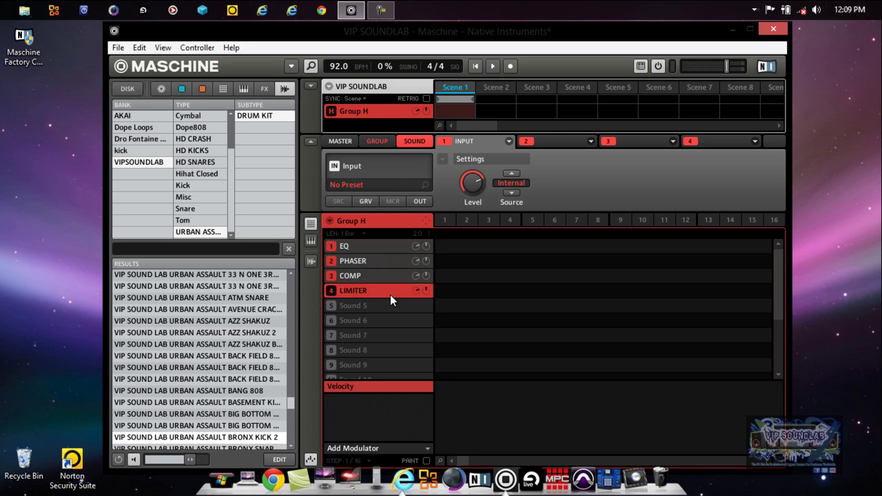
click(392, 247)
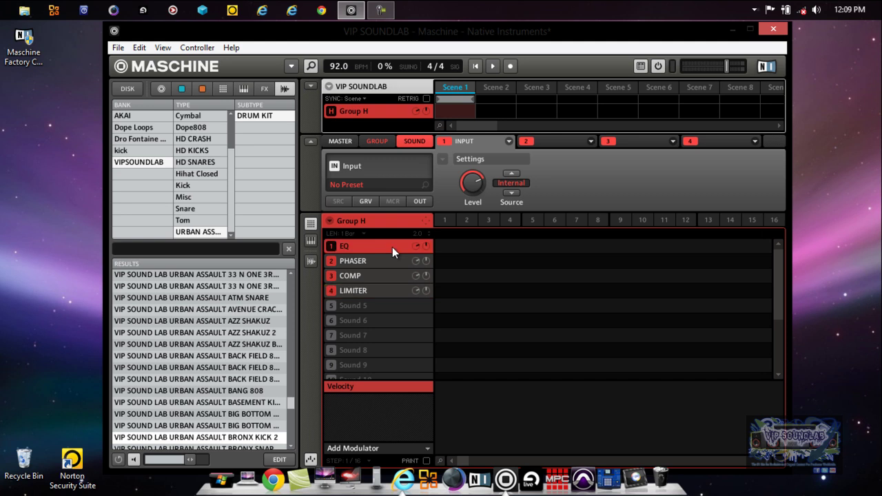
click(421, 200)
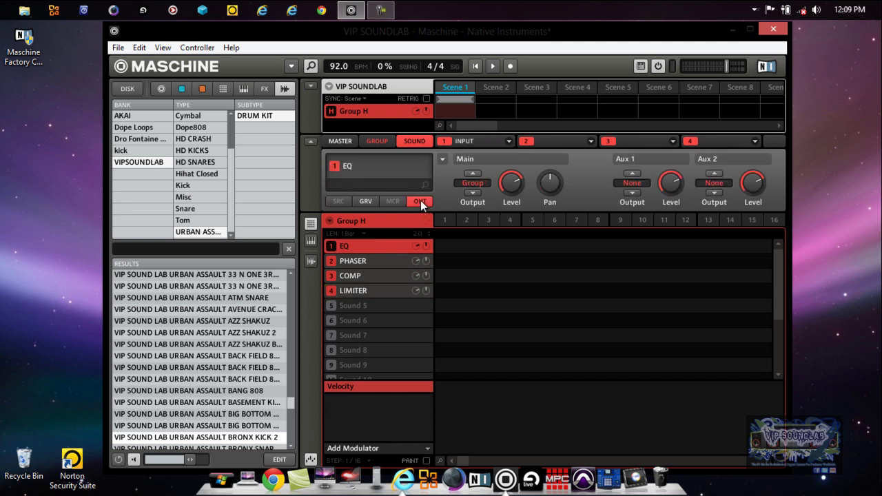
click(471, 182)
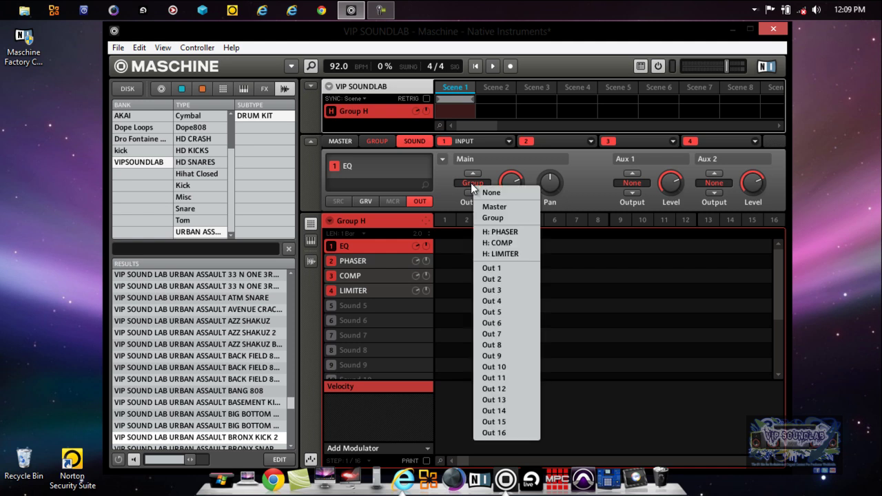
click(503, 232)
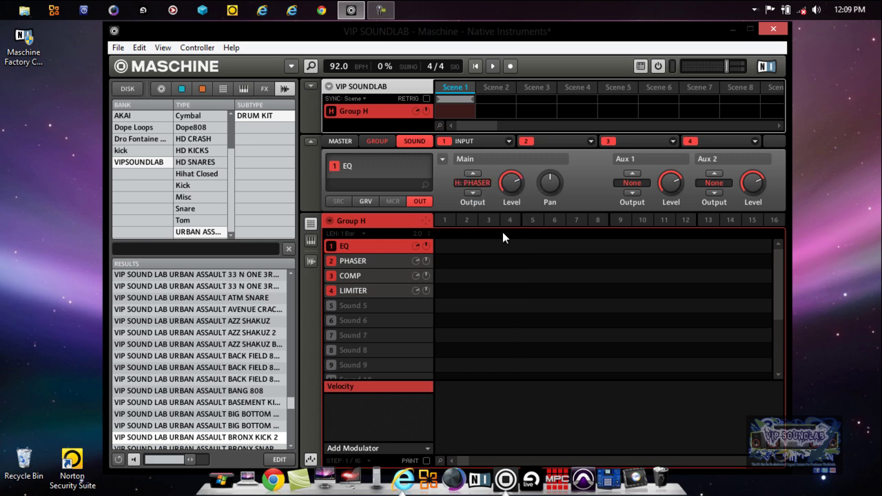
Route the PHASER sound's main output to H: COMP and check the LIMITER sound's output routing
click(365, 263)
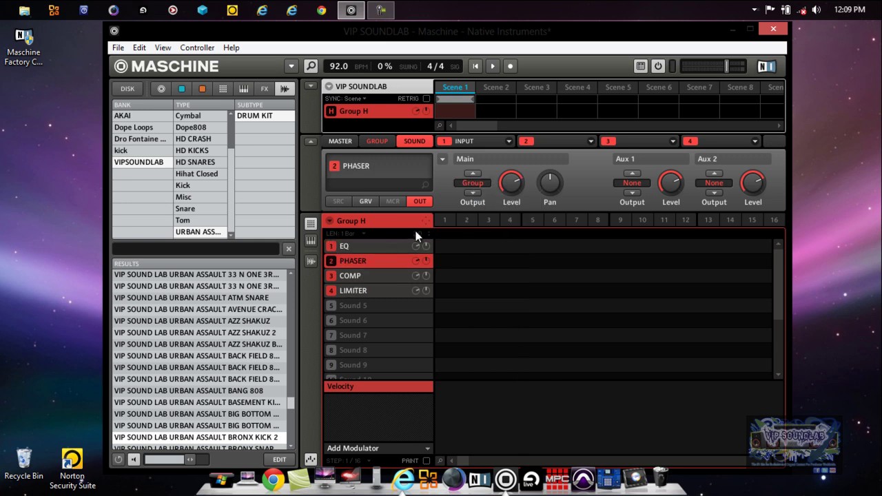
click(471, 184)
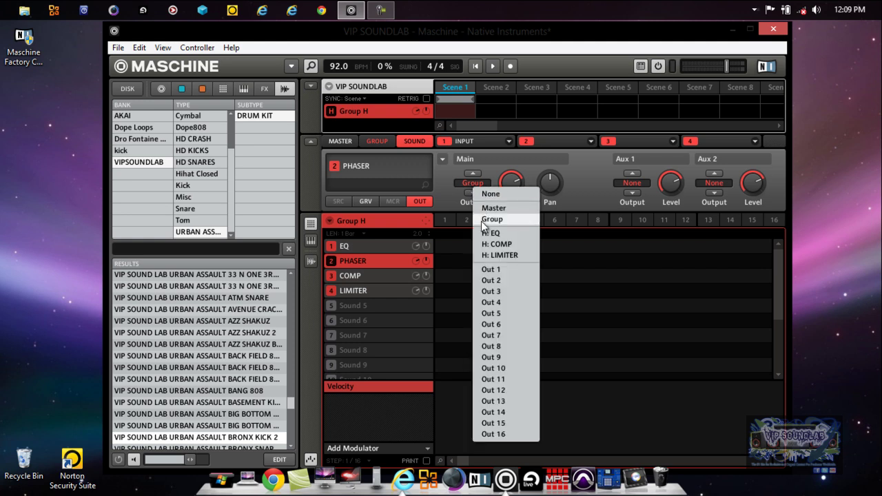
click(490, 245)
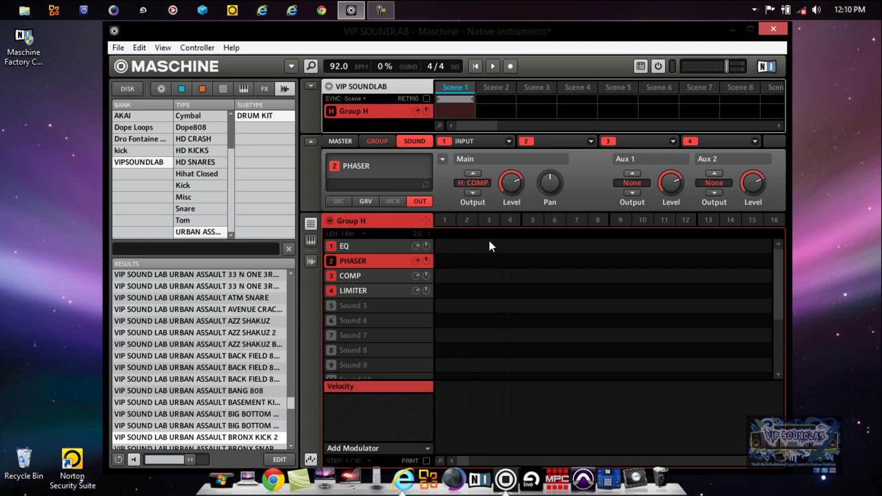
mouse_move(386, 290)
mouse_down()
mouse_move(382, 270)
mouse_move(382, 297)
mouse_up()
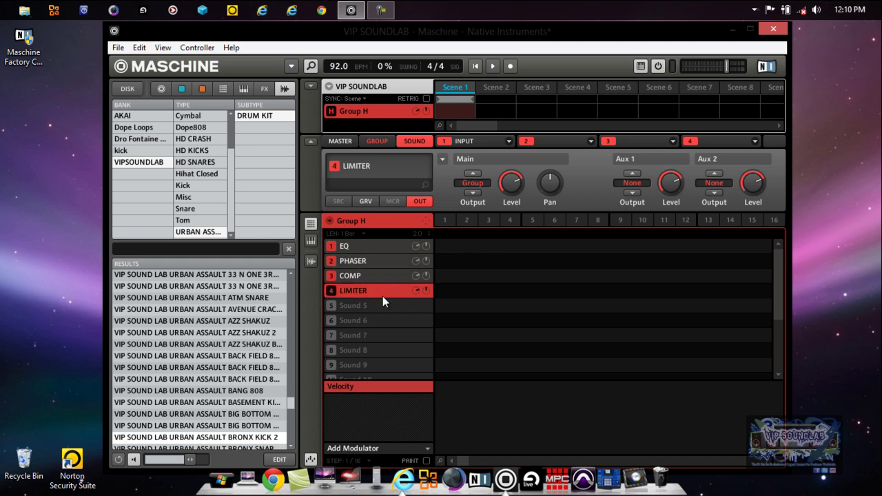
Load the SSLEQ Stereo plug-in into the second module slot of the EQ sound
click(370, 247)
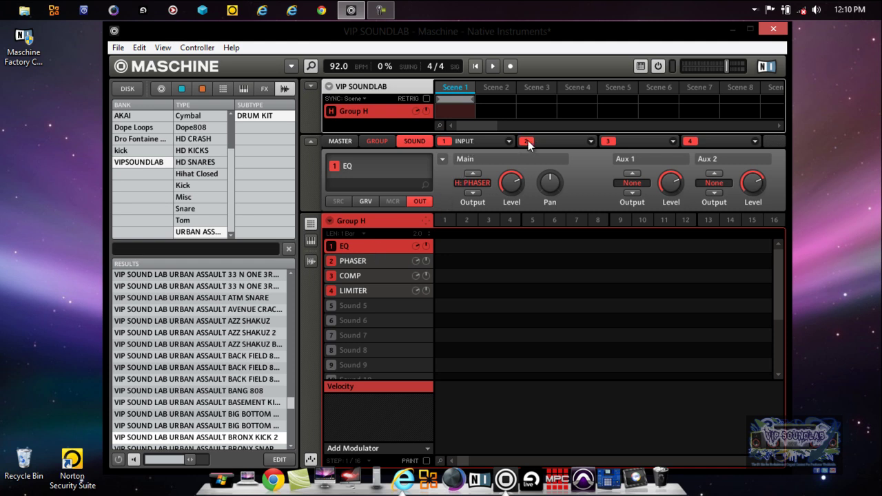
click(567, 141)
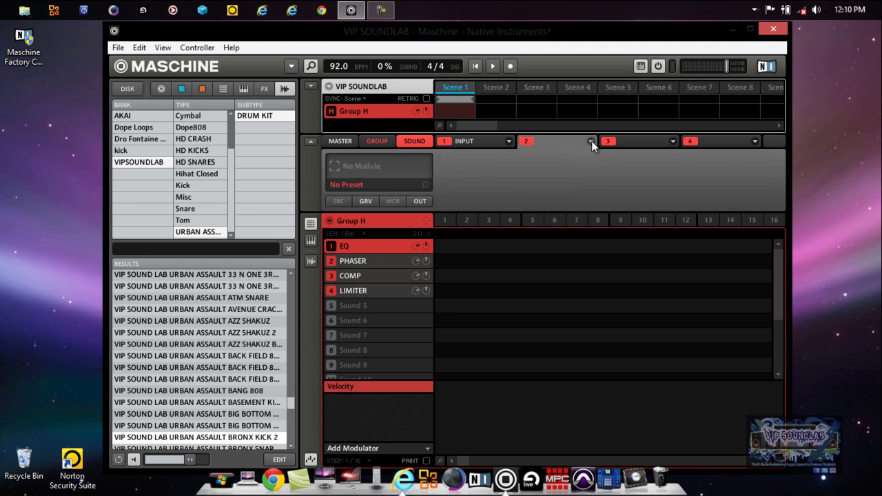
click(592, 141)
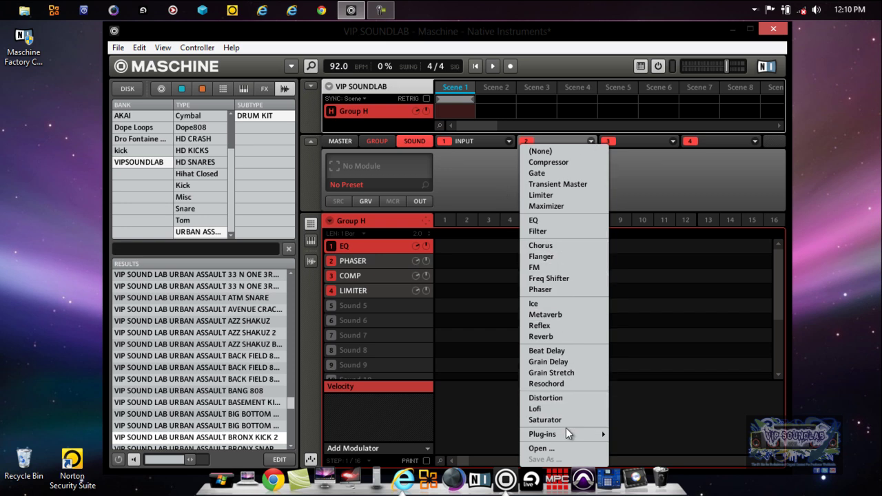
mouse_move(566, 435)
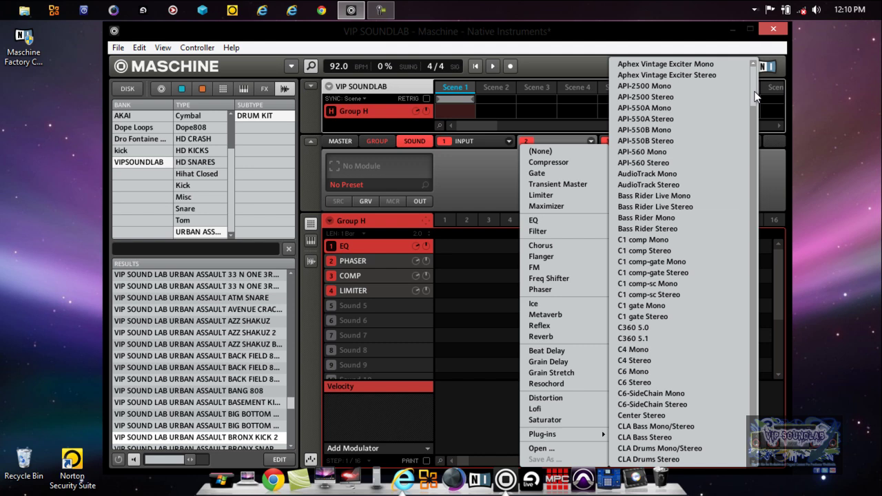
drag(755, 96, 757, 398)
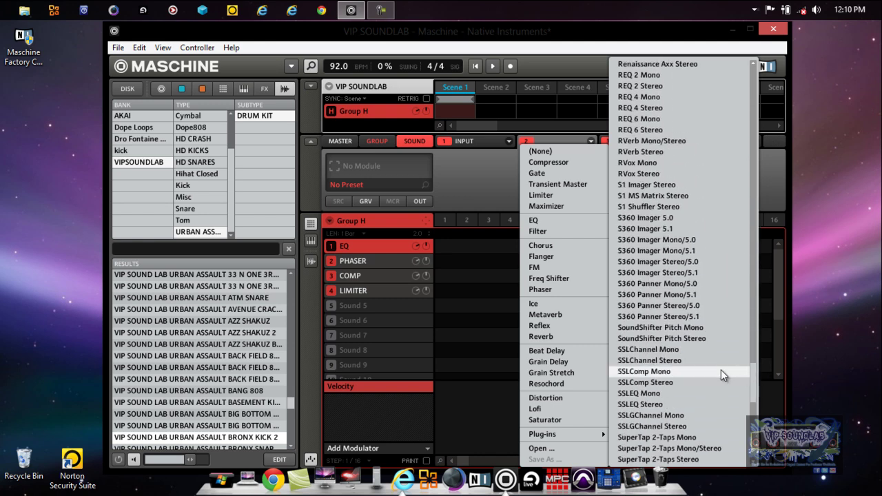
click(637, 405)
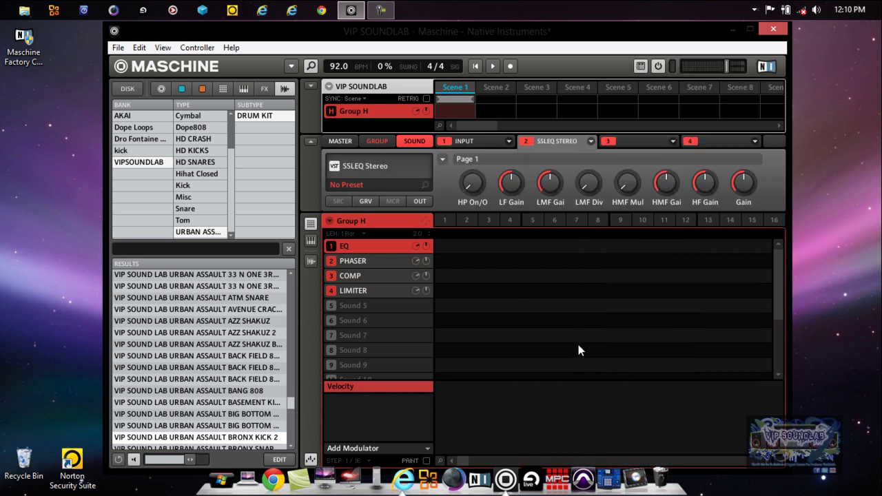
Load the built-in Phaser effect into the second module slot of the PHASER sound
click(402, 263)
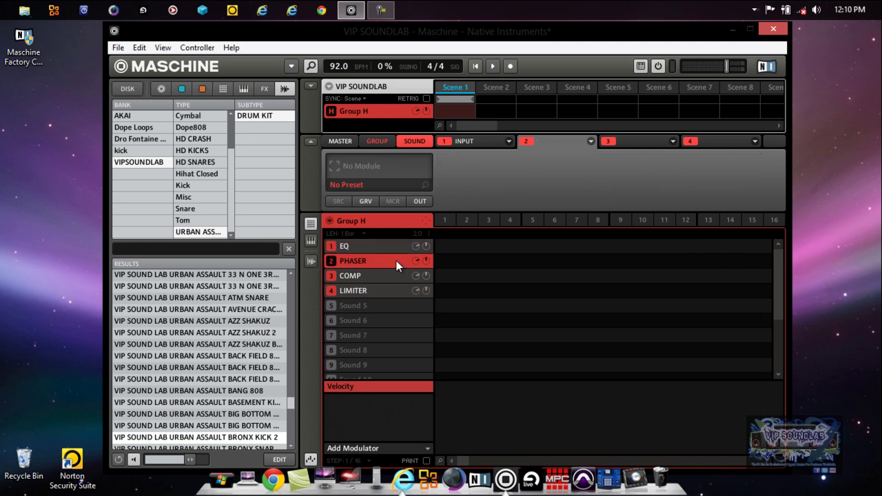
click(591, 141)
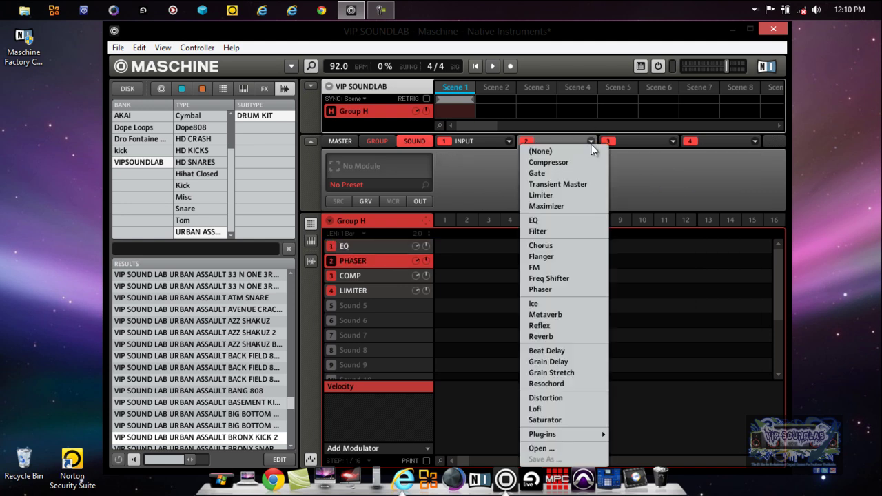
click(549, 289)
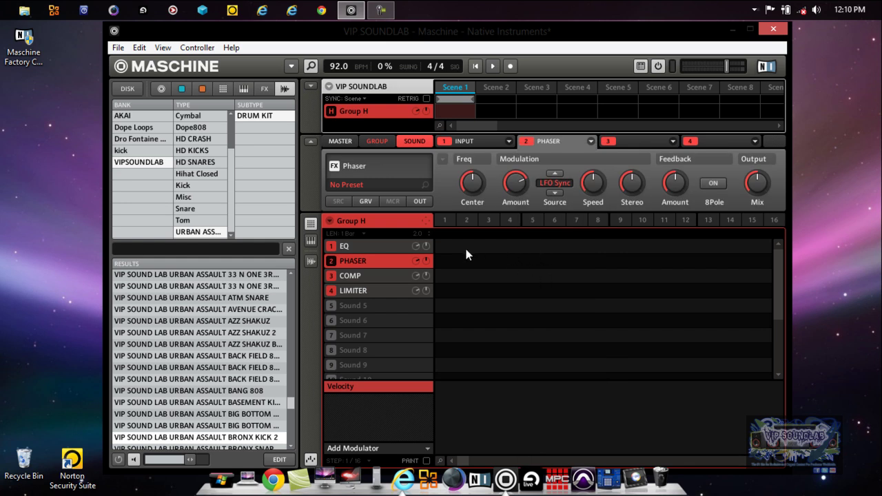
Load the H-Comp Stereo plug-in into the second module slot of the COMP sound
click(400, 275)
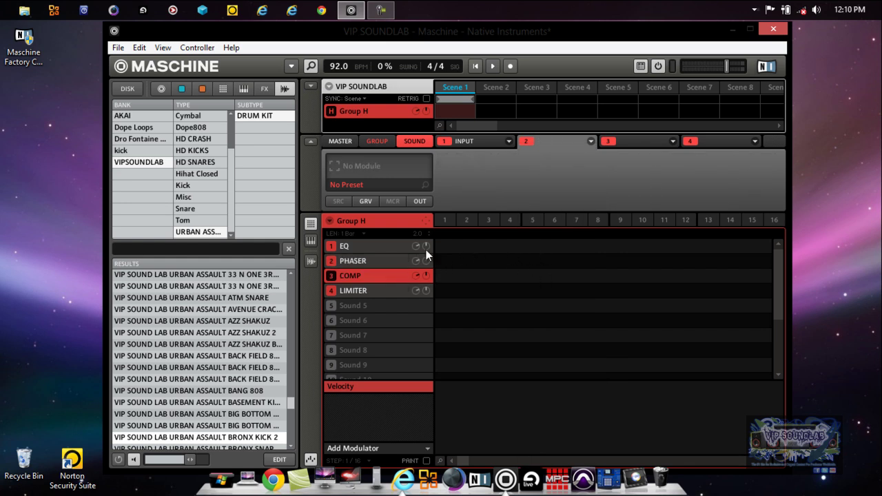
click(591, 141)
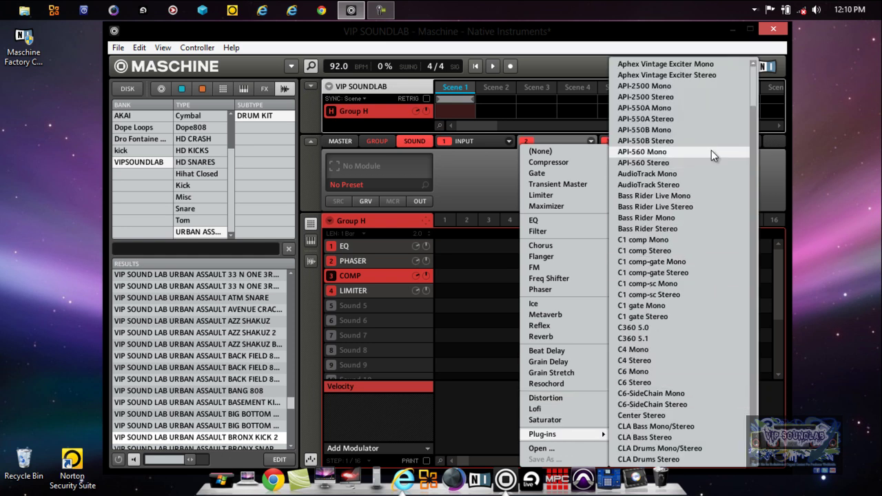
click(785, 54)
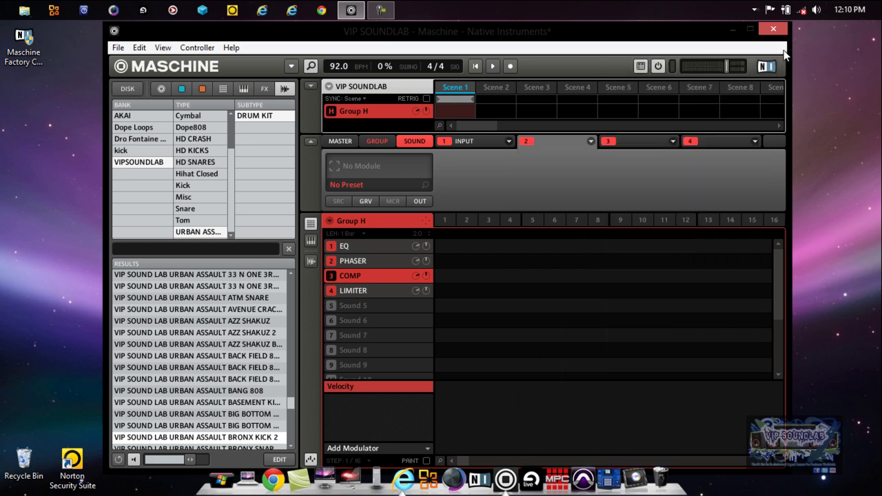
click(591, 142)
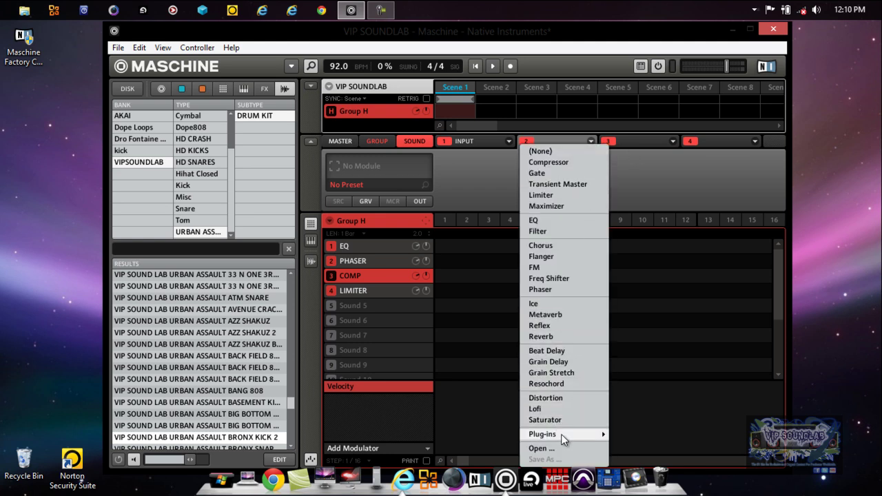
mouse_move(561, 434)
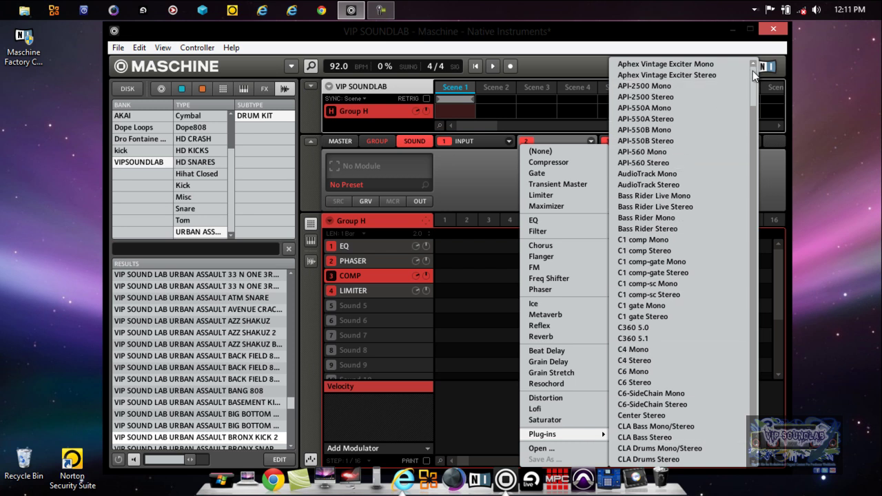
drag(753, 70, 749, 160)
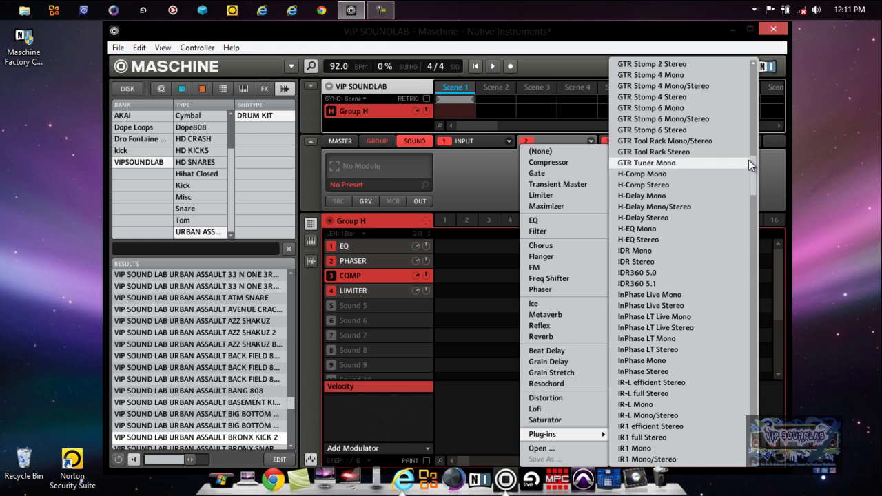
click(670, 183)
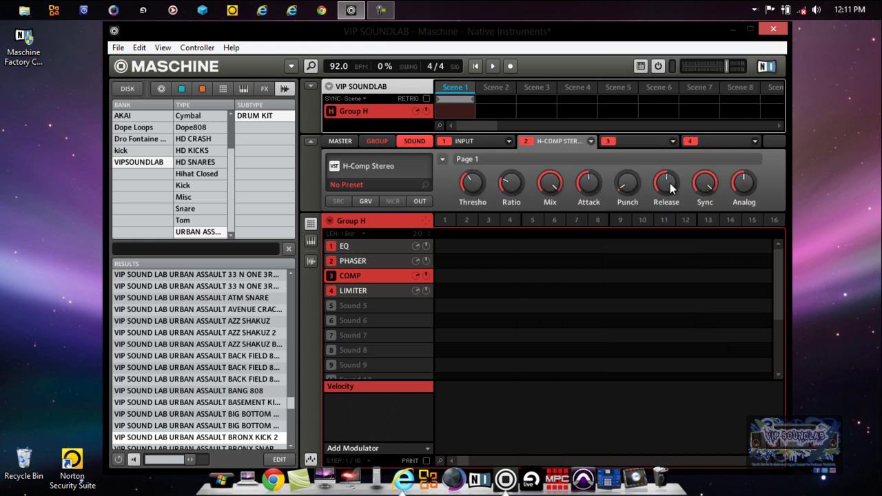
Open the H-Comp plug-in's own interface, lower its Mix to about 21.9, and close it
click(368, 163)
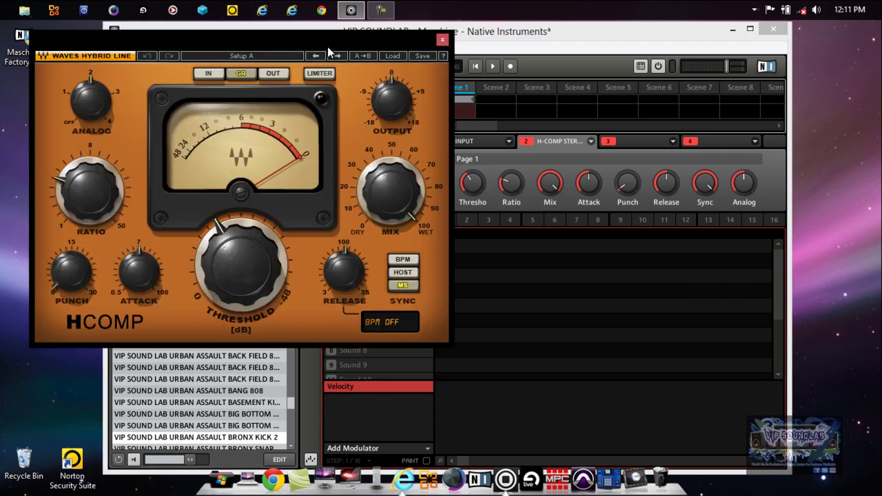
drag(334, 51, 468, 119)
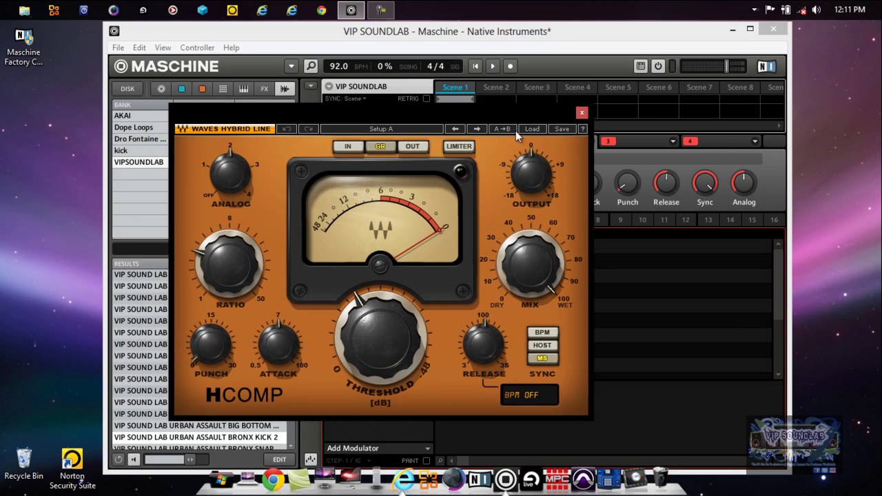
drag(538, 247, 548, 383)
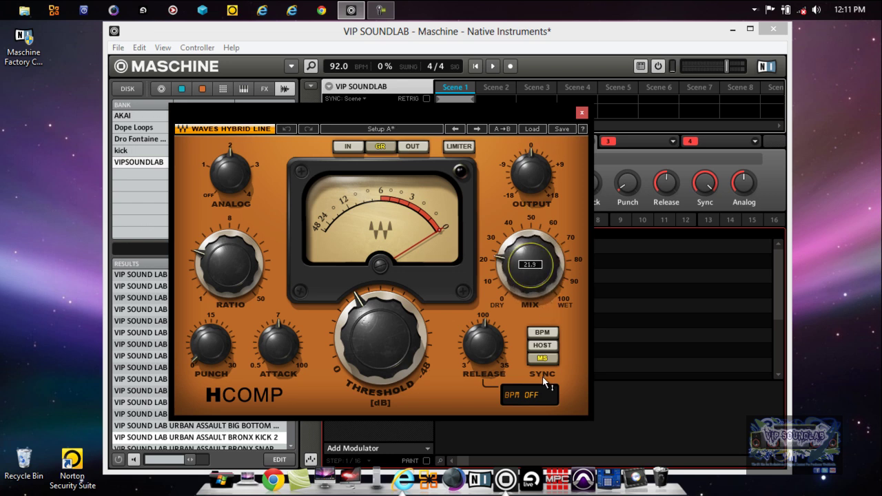
click(582, 113)
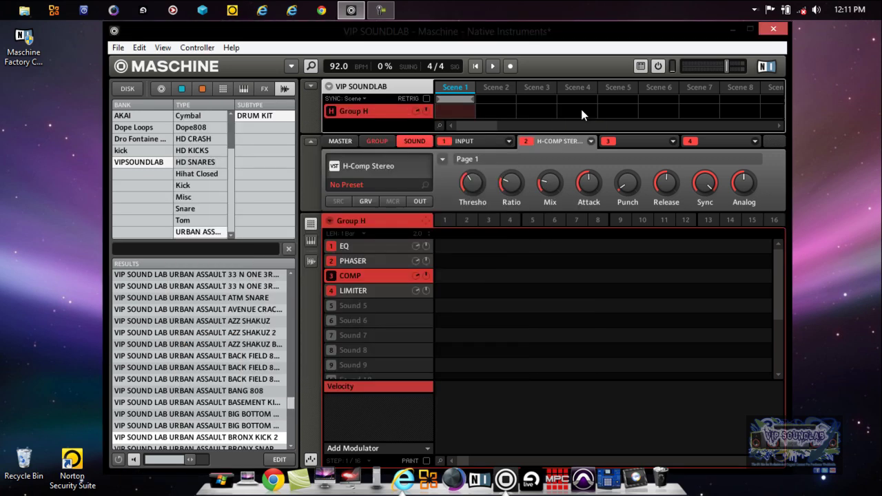
Load the L1 limiter Stereo plug-in into the second module slot of the LIMITER sound
click(351, 291)
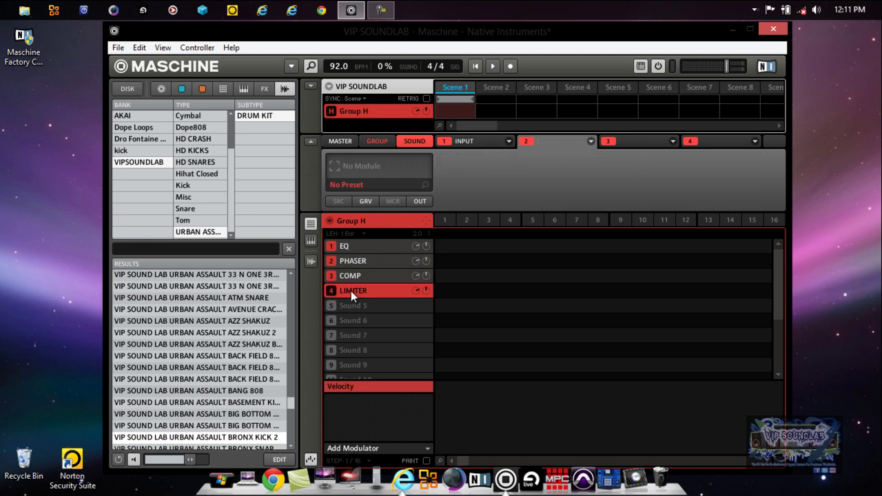
click(591, 141)
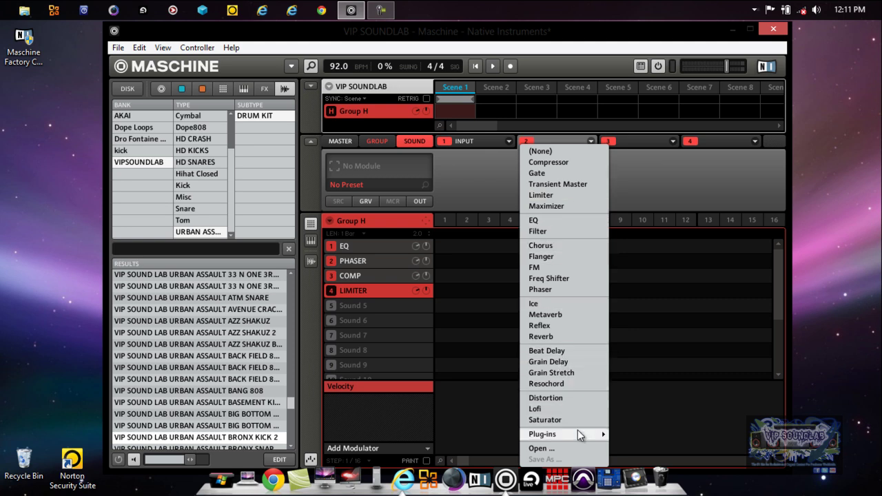
mouse_move(578, 432)
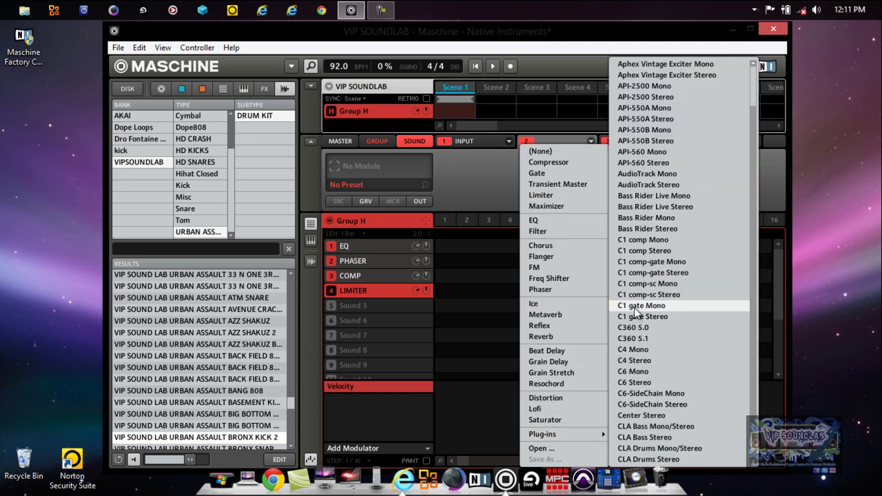
drag(755, 91, 739, 231)
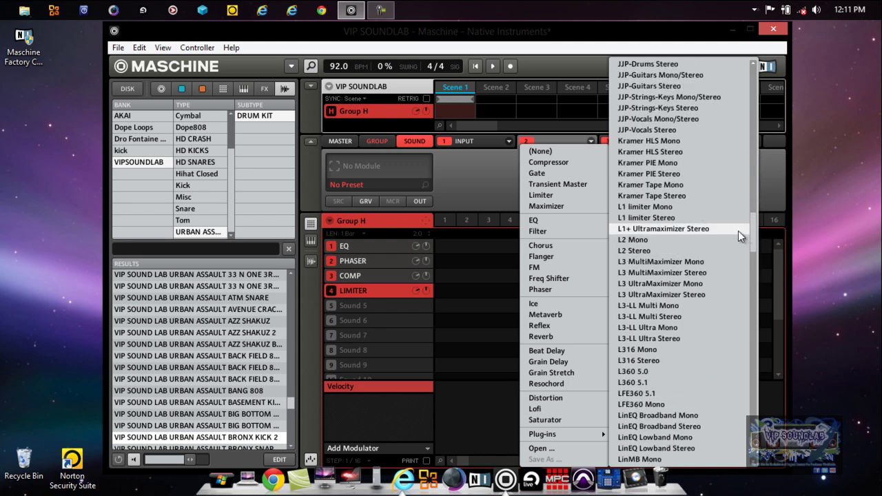
click(652, 220)
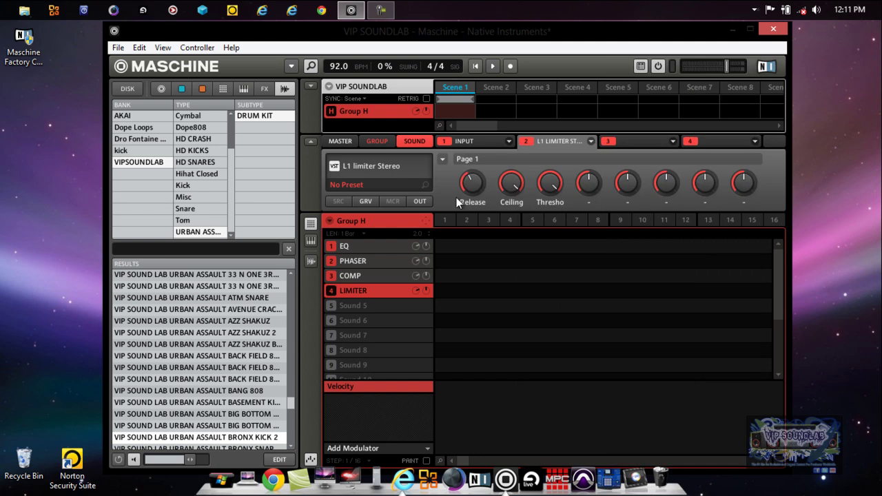
In the L1 Limiter's own interface, lower Out Ceiling to -1.0 and Threshold to about -2.3, then close it
click(375, 167)
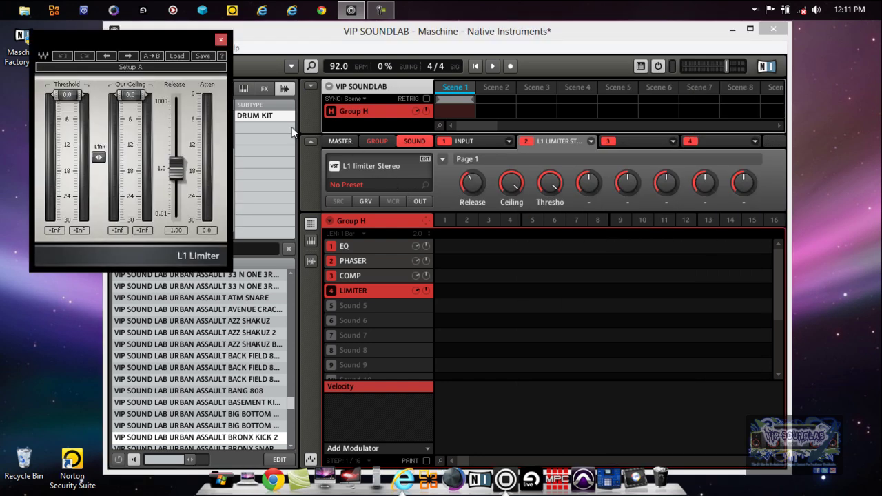
drag(174, 40, 505, 153)
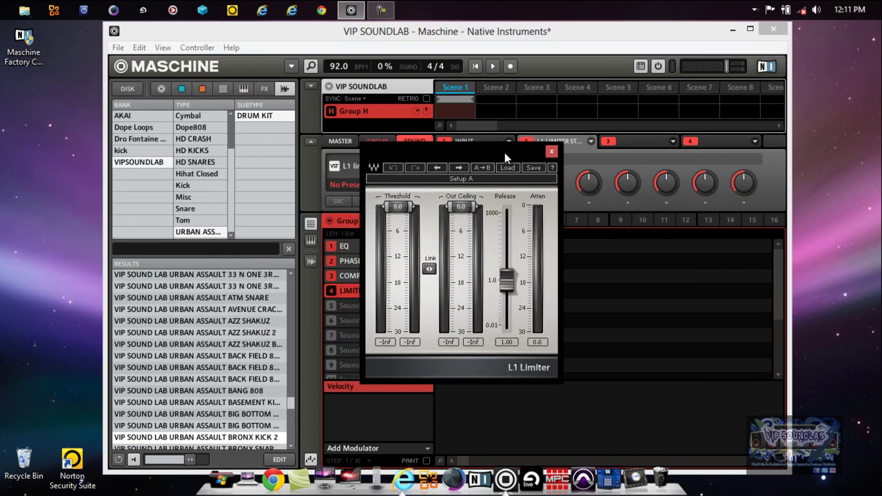
drag(462, 208, 466, 222)
drag(398, 208, 396, 253)
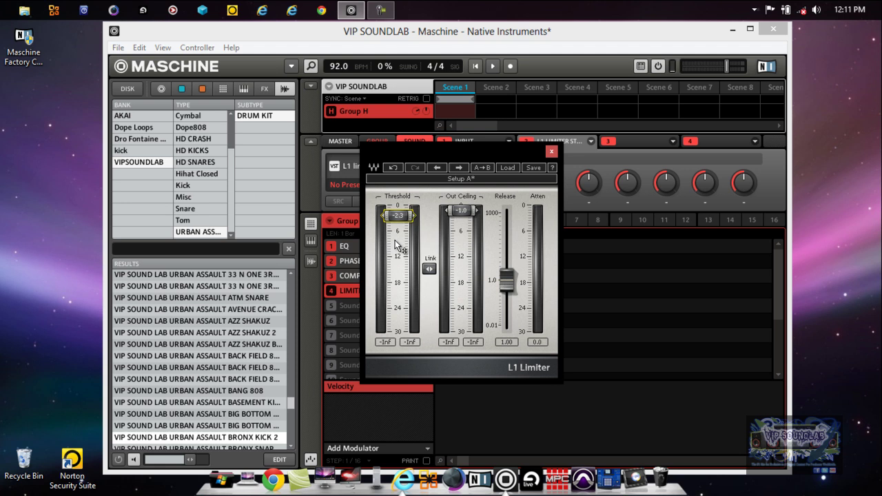
click(552, 151)
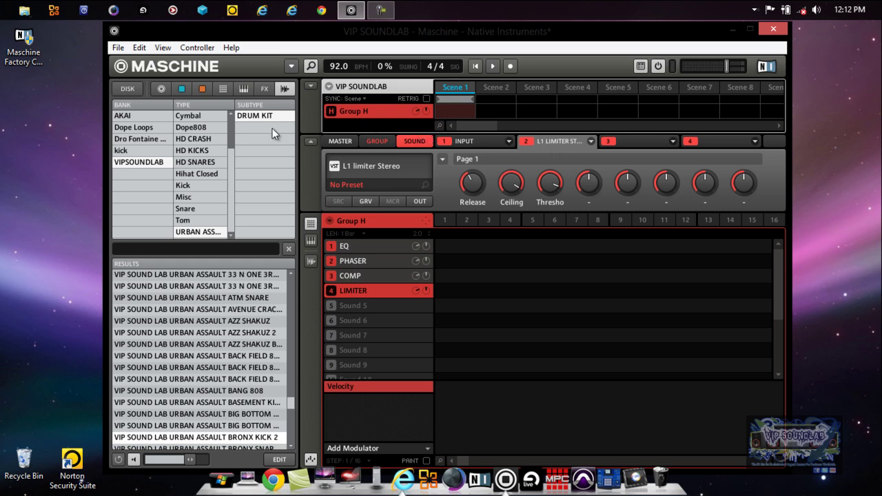
Select Group A and, in the output settings of sound 5, route its Aux 1 output to H: EQ
click(310, 88)
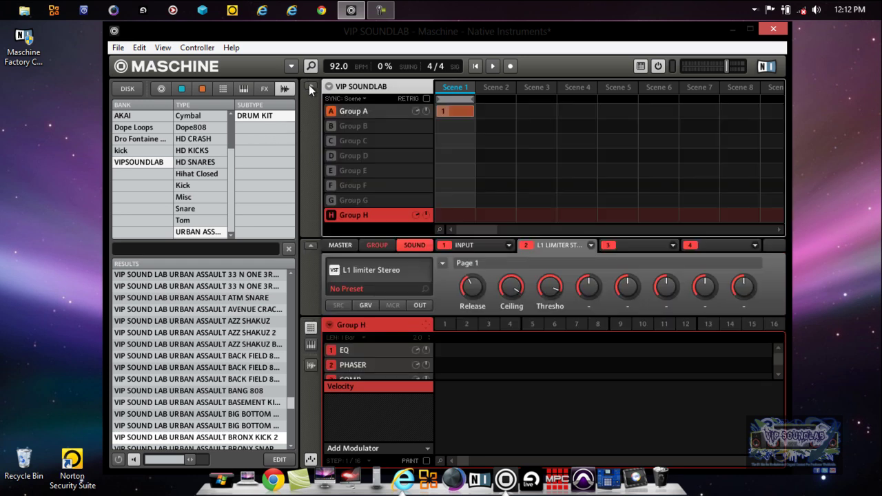
click(365, 113)
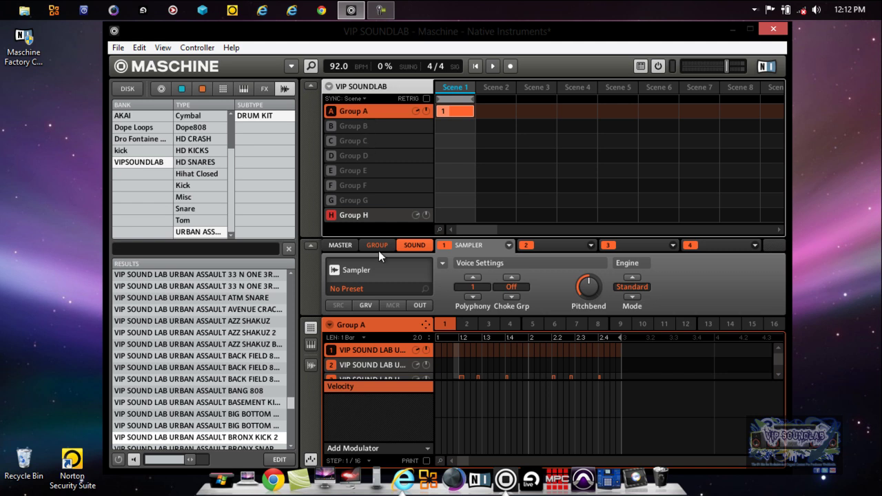
click(423, 305)
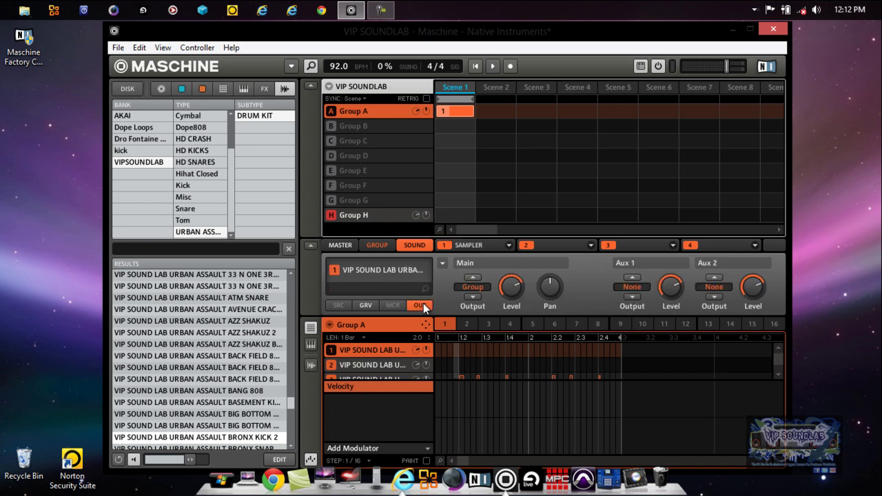
click(376, 247)
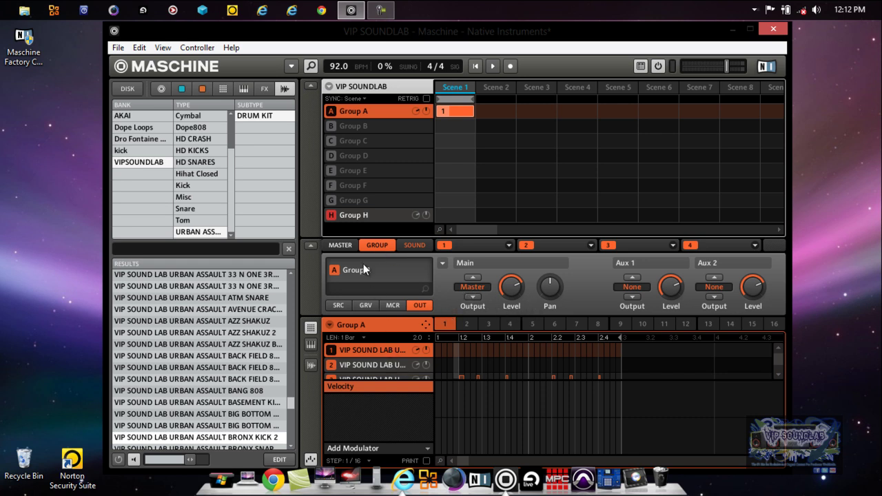
click(309, 87)
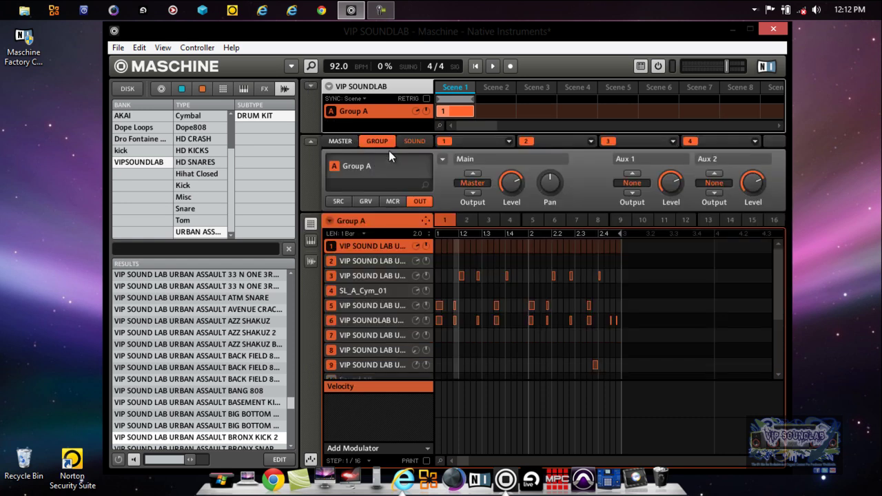
click(412, 141)
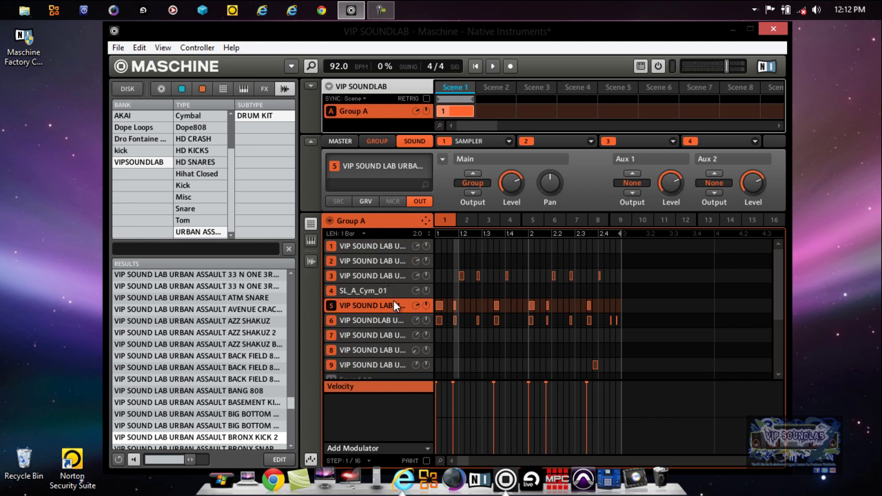
click(627, 185)
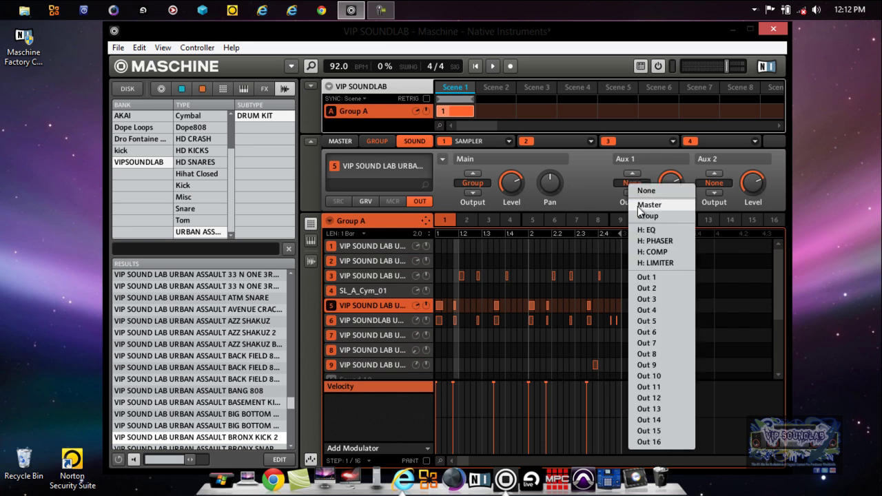
click(646, 232)
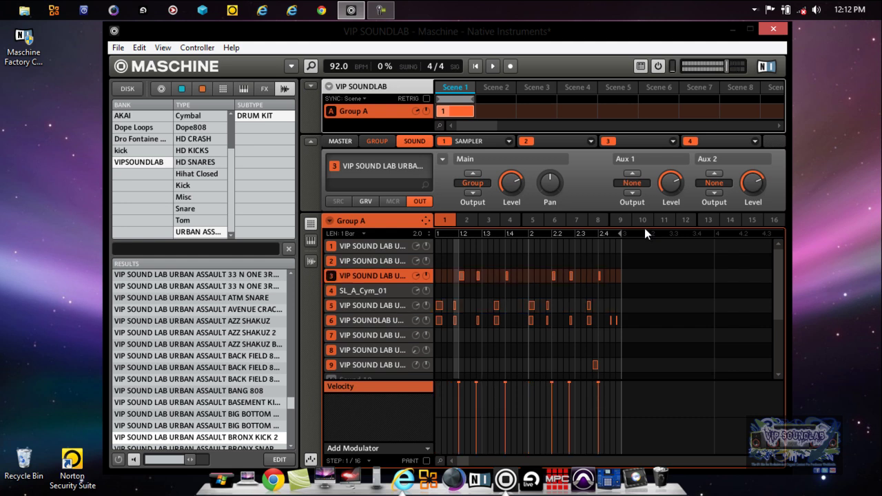
Try H: PHASER, H: EQ and H: COMP in turn as the Aux 1 output of sound 3 in Group A
click(633, 184)
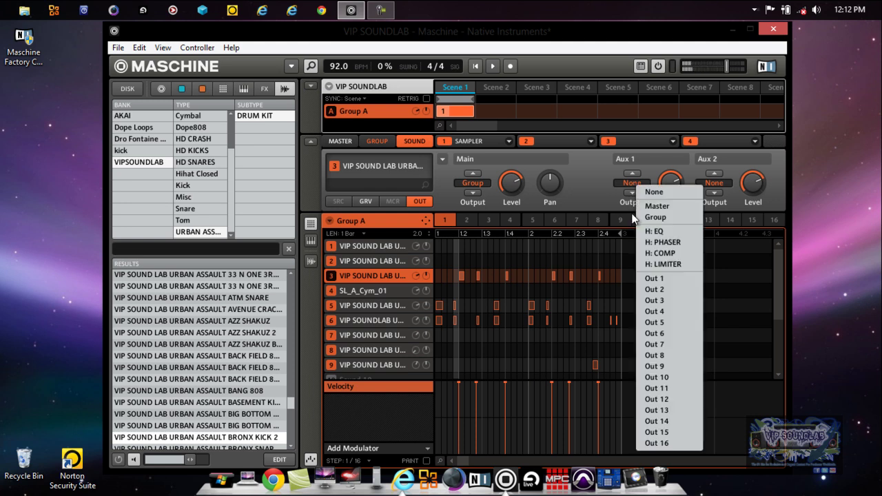
click(653, 246)
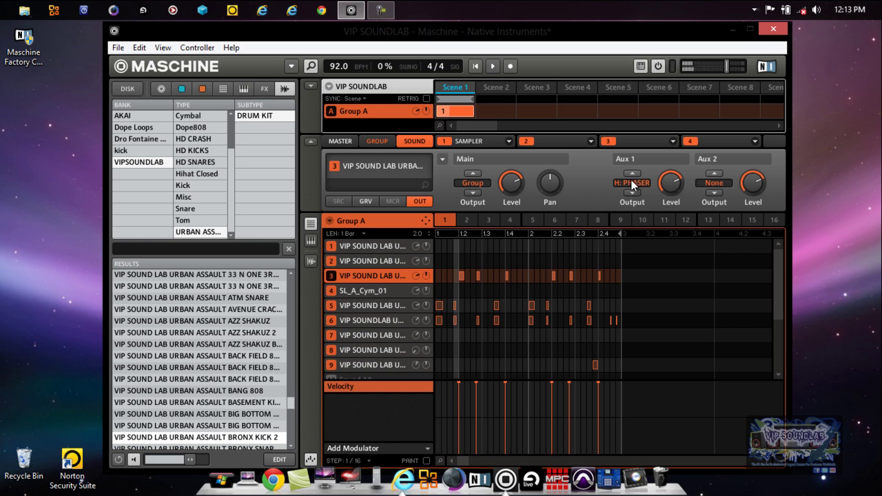
click(631, 182)
click(651, 228)
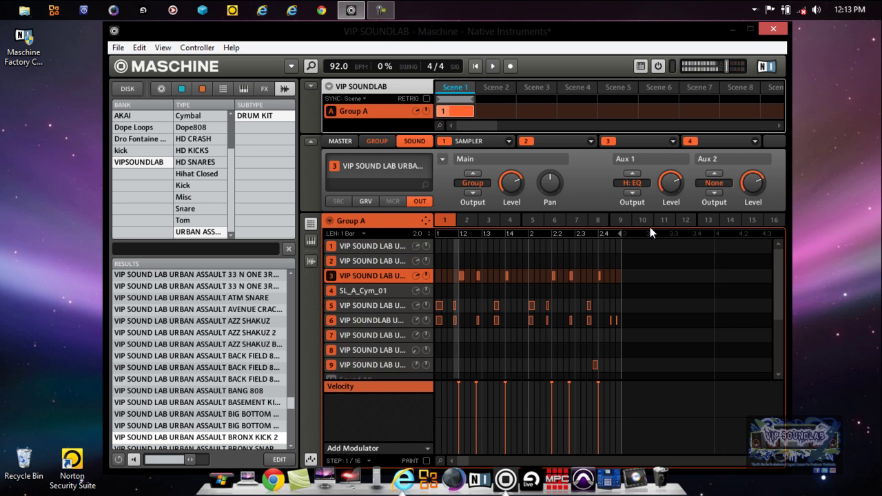
click(634, 184)
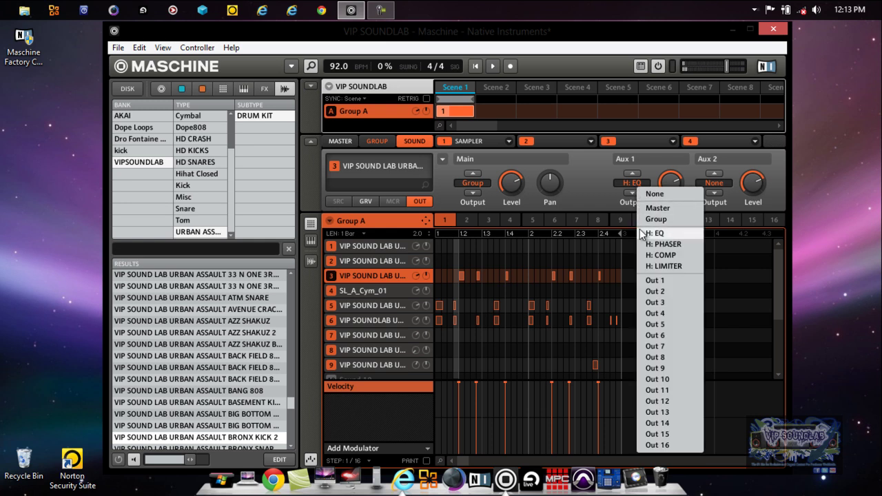
click(658, 255)
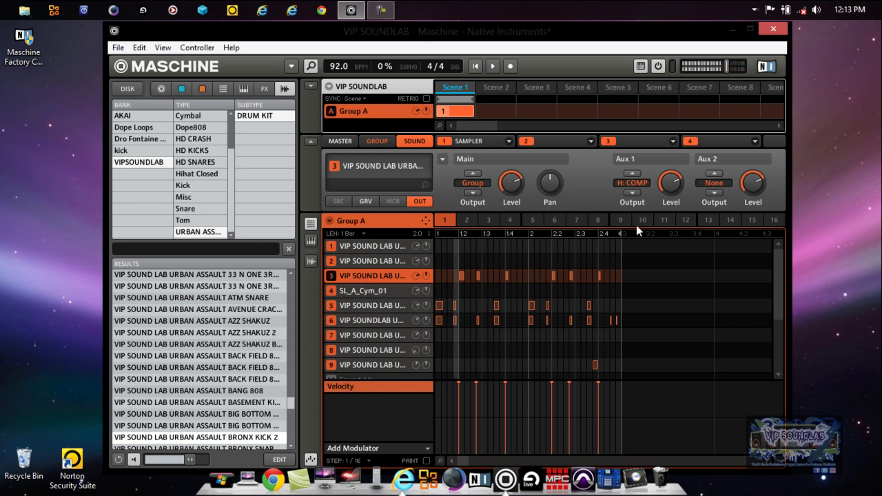
right_click(672, 216)
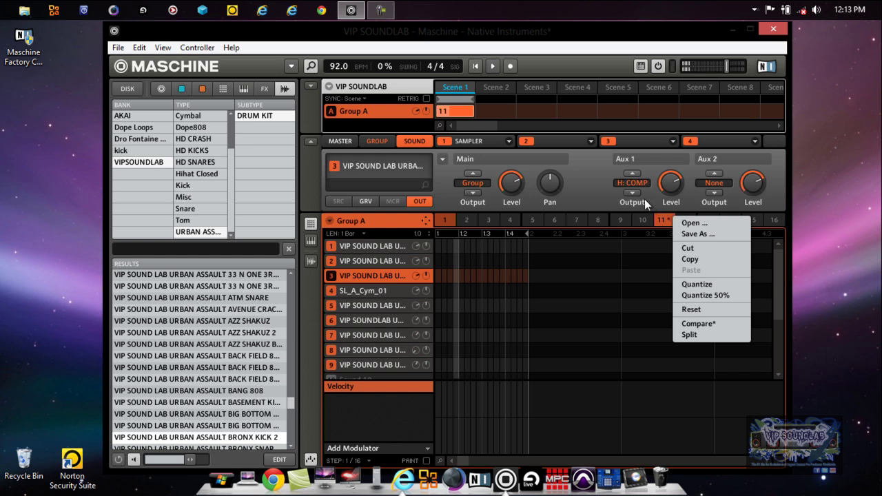
click(643, 197)
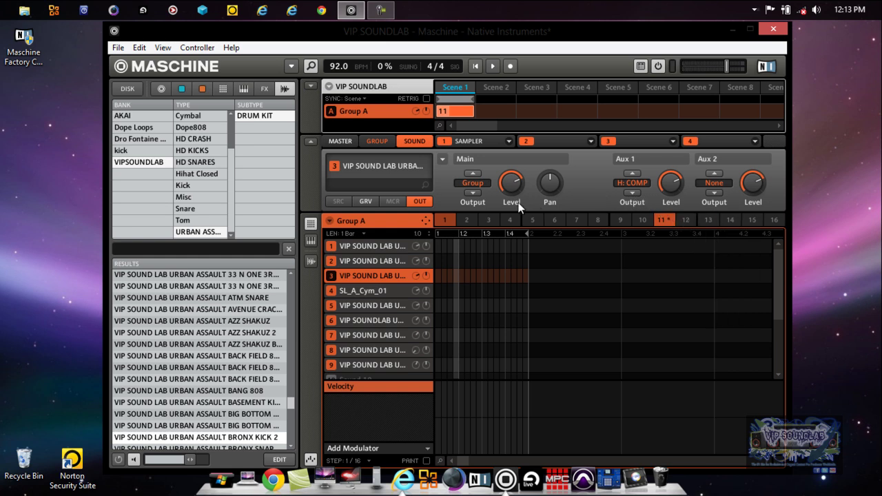
click(447, 222)
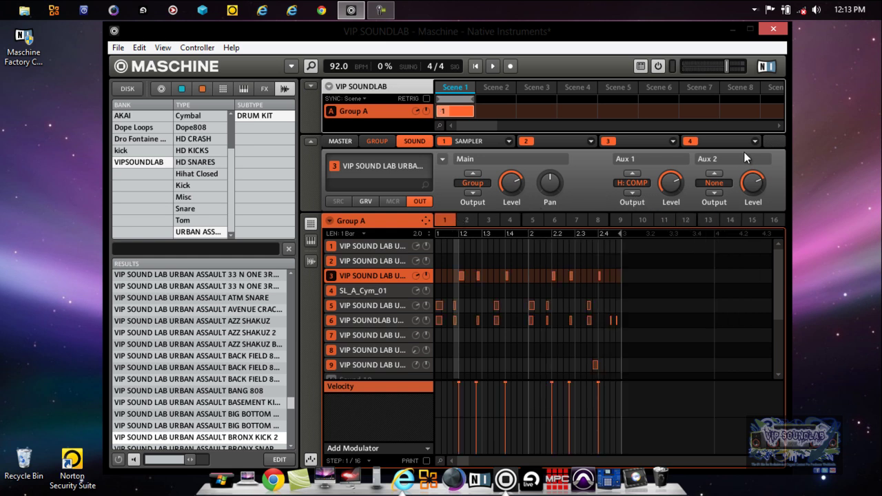
Route sound 3's Aux 1 output to H: EQ and its Aux 2 output to H: LIMITER
click(642, 183)
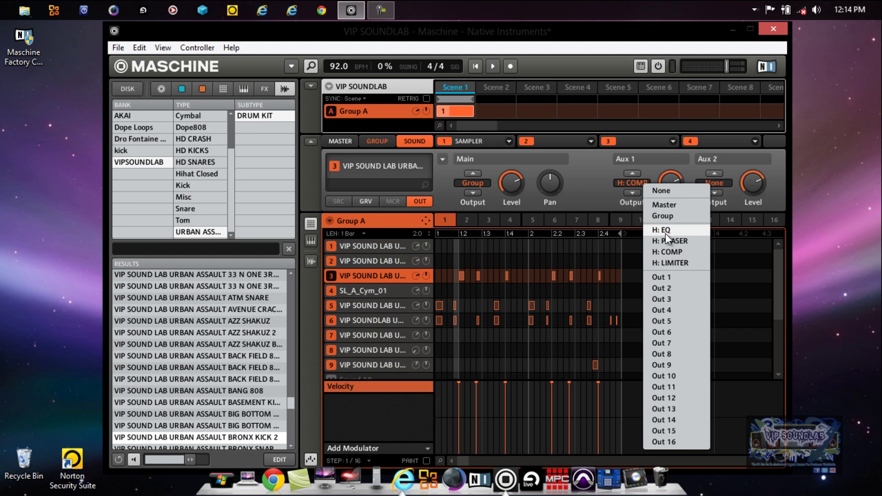
click(665, 233)
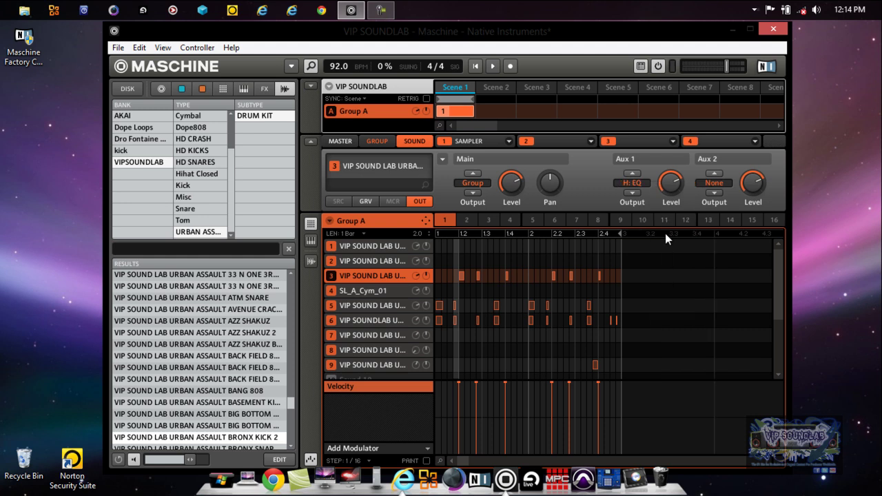
click(719, 181)
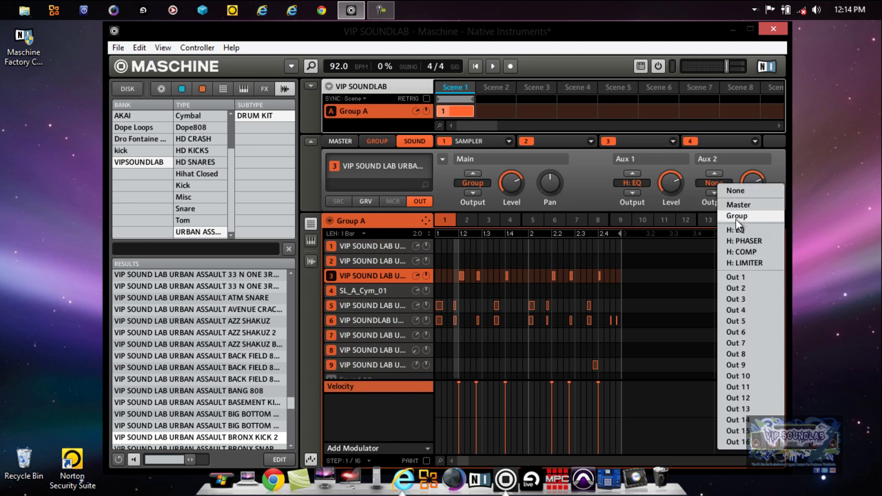
click(748, 262)
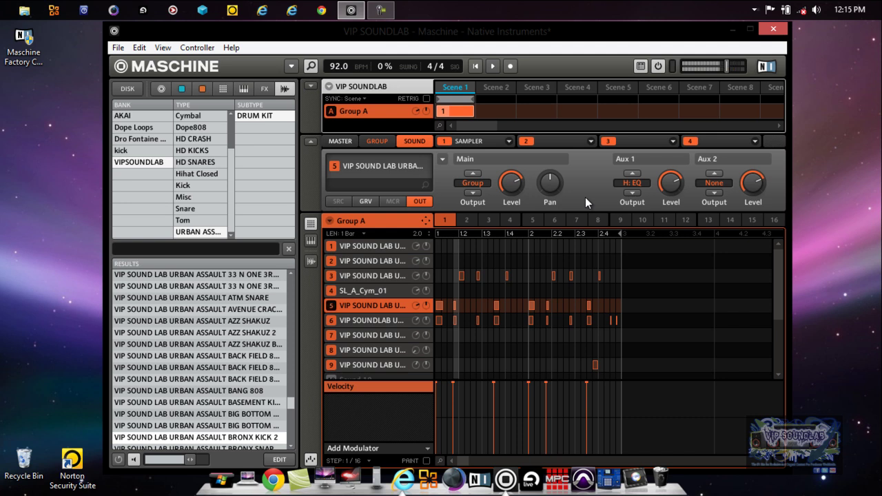
Route the Aux 1 output of the whole of Group A to H: LIMITER
click(377, 139)
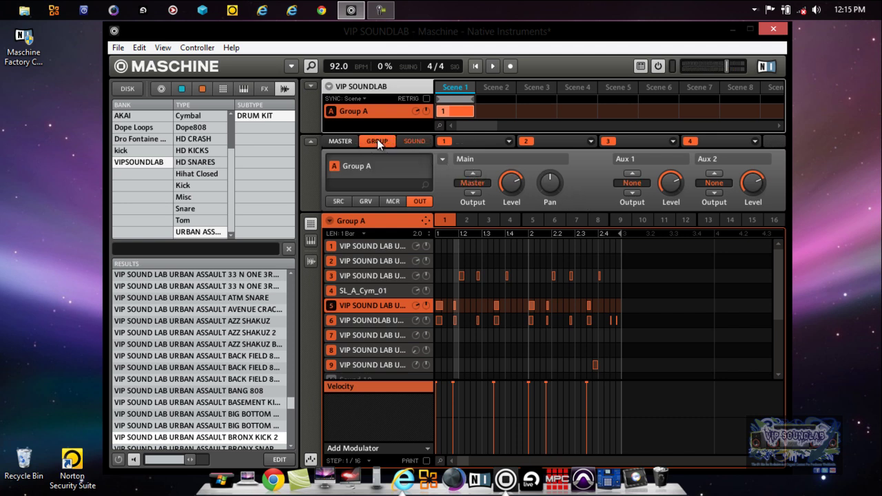
click(644, 191)
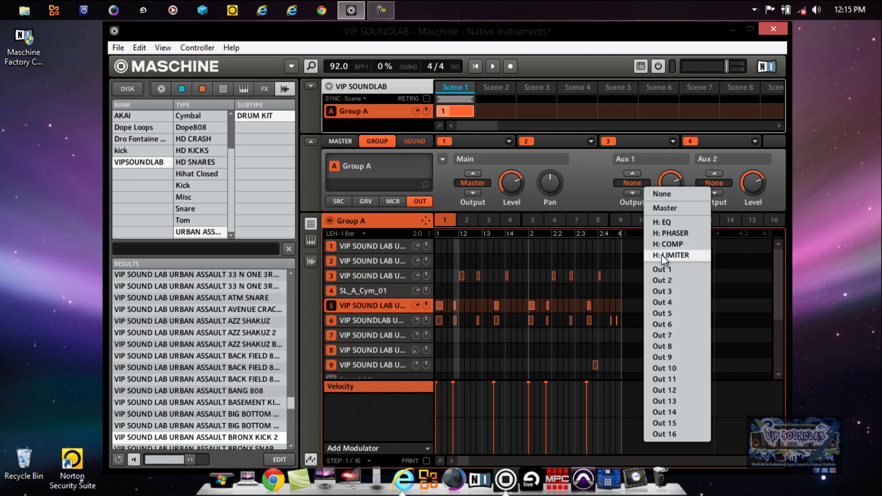
click(664, 256)
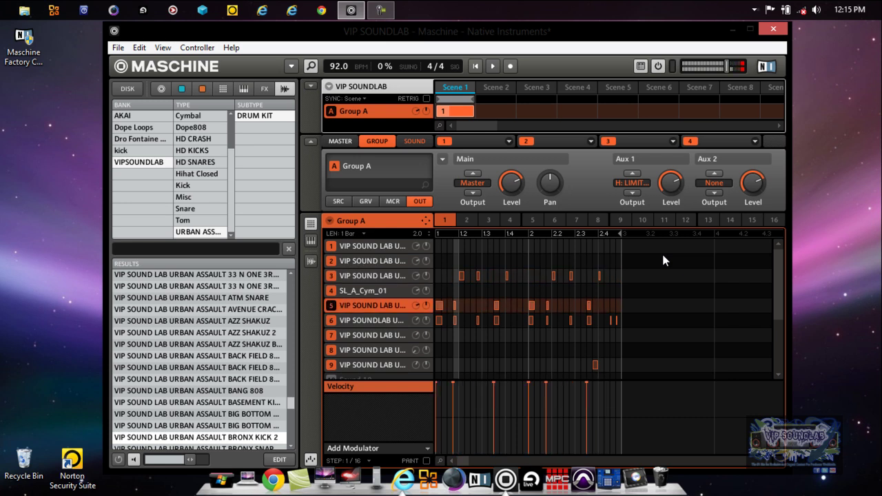
In Group H, replace the Phaser effect in the second module slot of the PHASER sound with Reverb
click(310, 87)
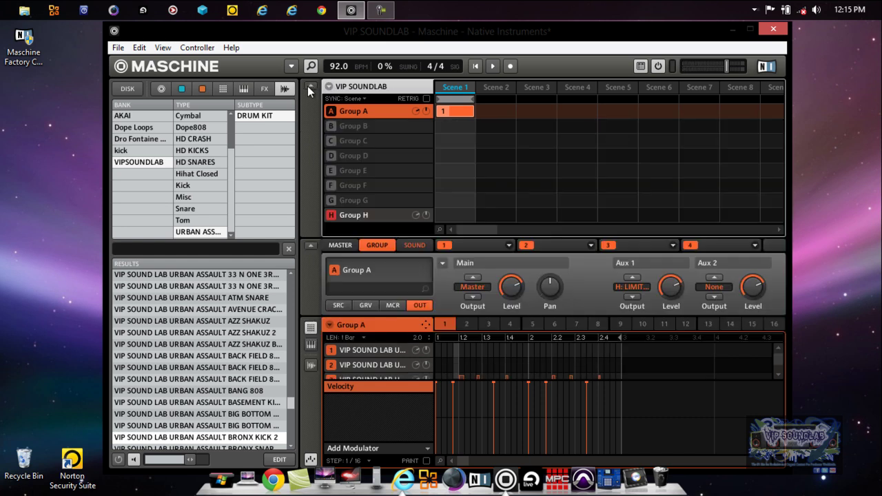
click(384, 215)
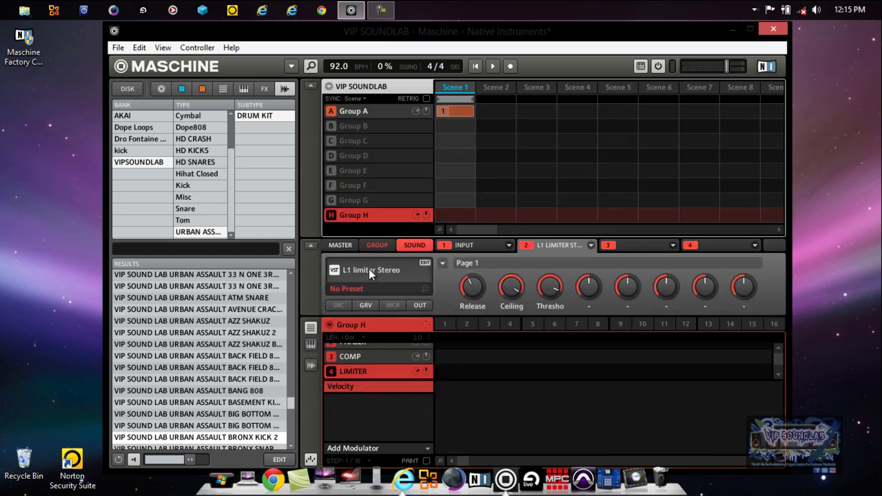
click(309, 85)
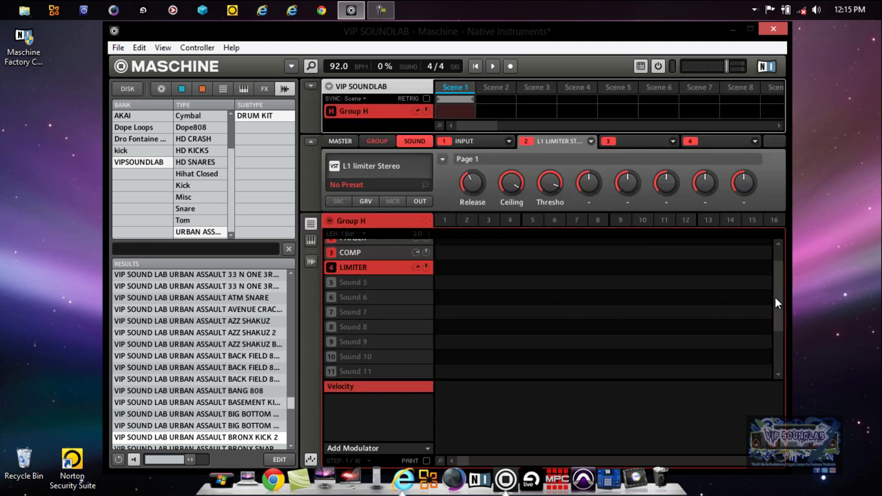
drag(777, 303, 770, 274)
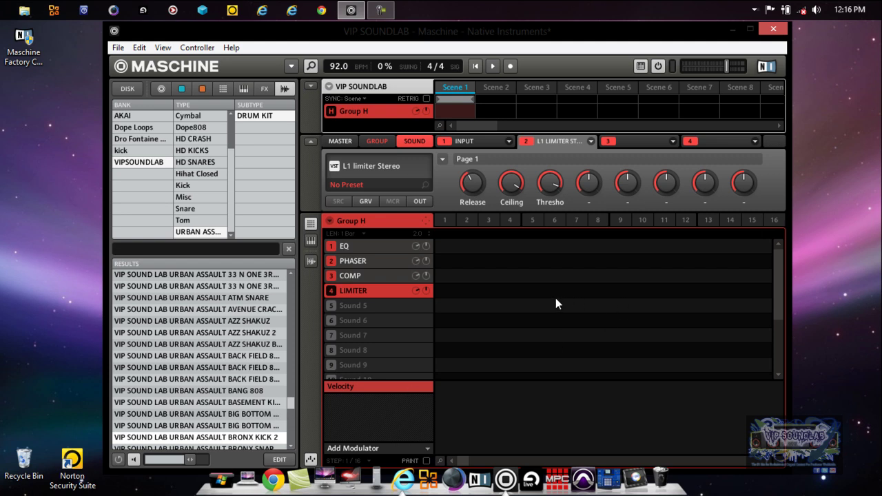
click(386, 257)
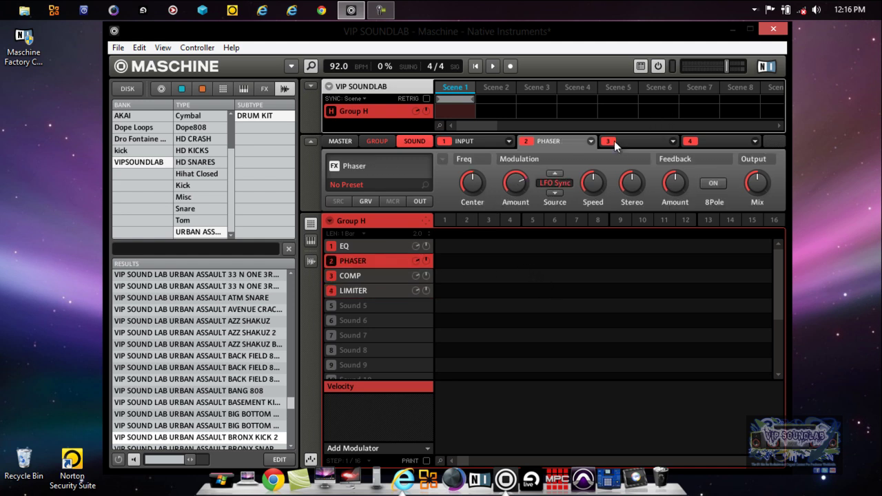
click(591, 142)
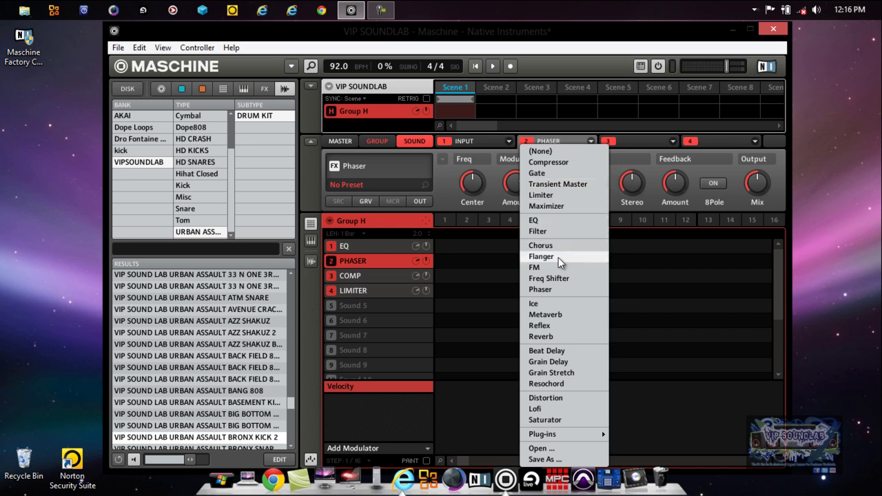
click(555, 337)
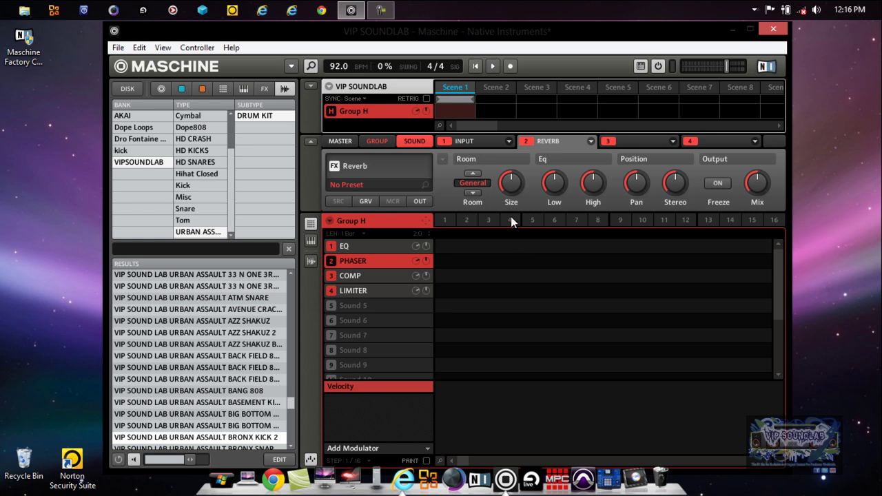
Lower the Size and Mix of the Reverb on the PHASER sound
drag(511, 184, 510, 193)
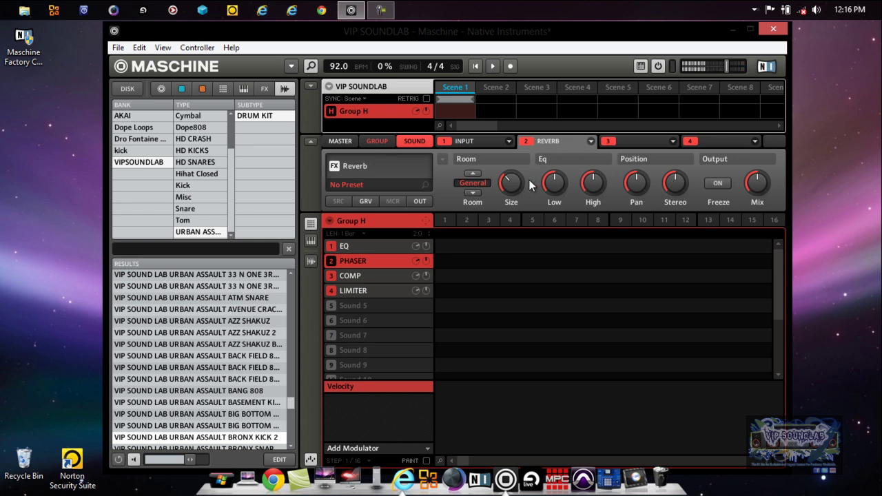
mouse_move(512, 176)
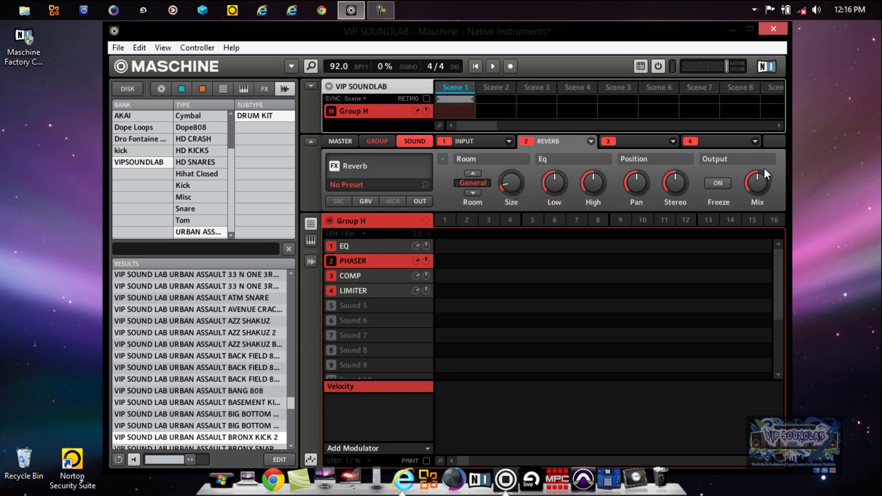
drag(757, 179, 757, 205)
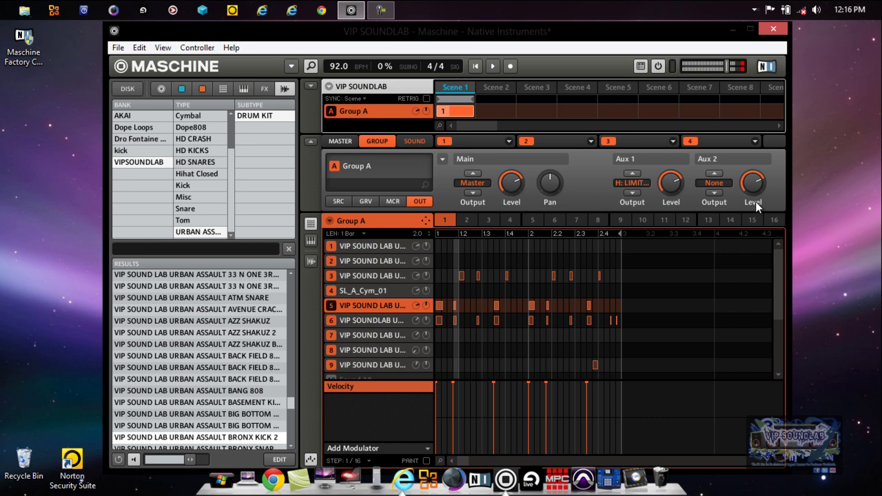
Return to Group A's group-level output settings and route its Aux 1 output to H: EQ
click(638, 183)
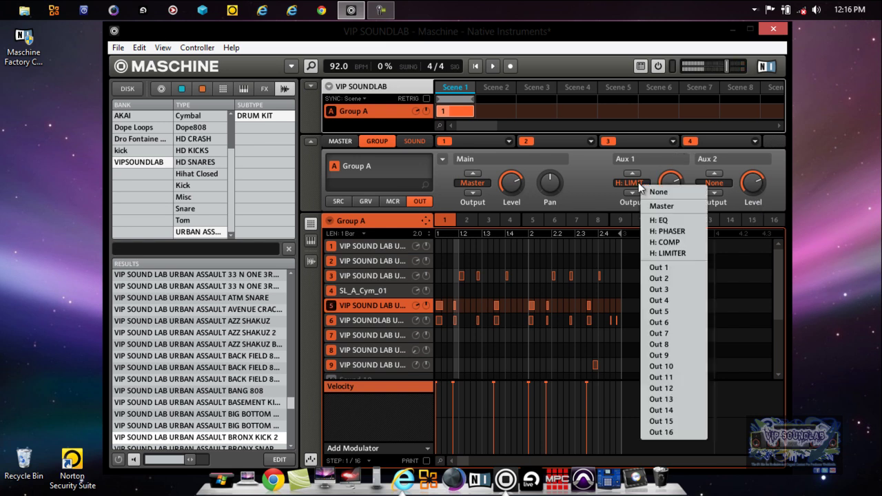
click(667, 222)
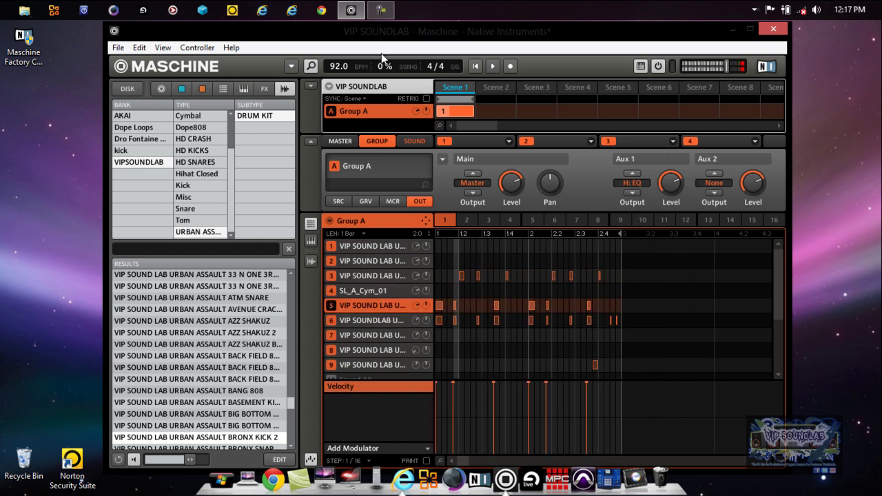
Route the Aux 1 output of sound 5 in Group A to H: PHASER
click(419, 141)
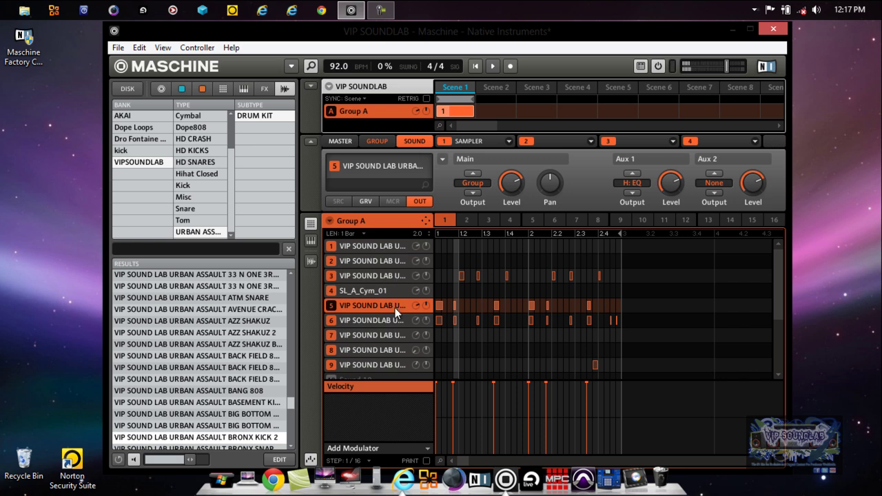
click(630, 182)
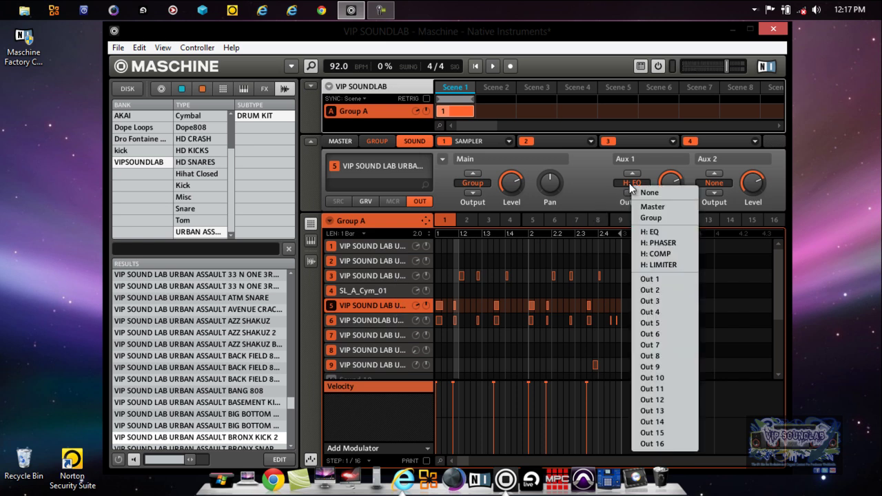
click(652, 242)
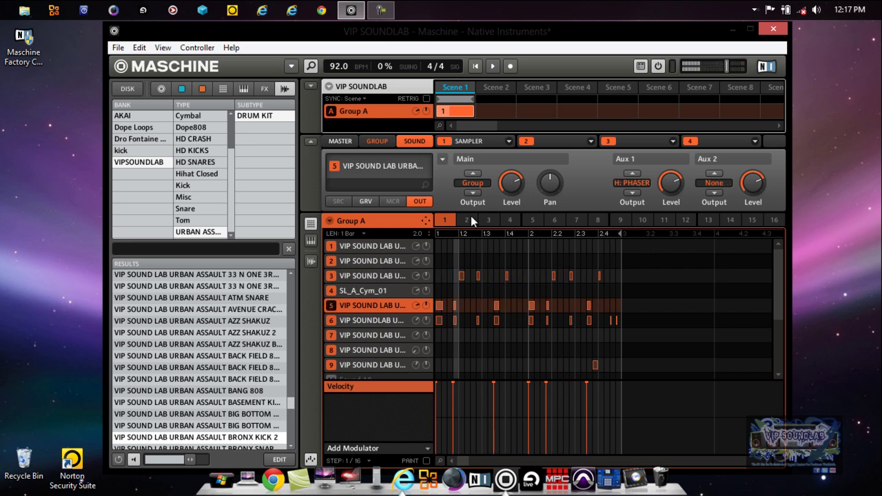
Rename the PHASER sound in Group H as REVERB
click(310, 87)
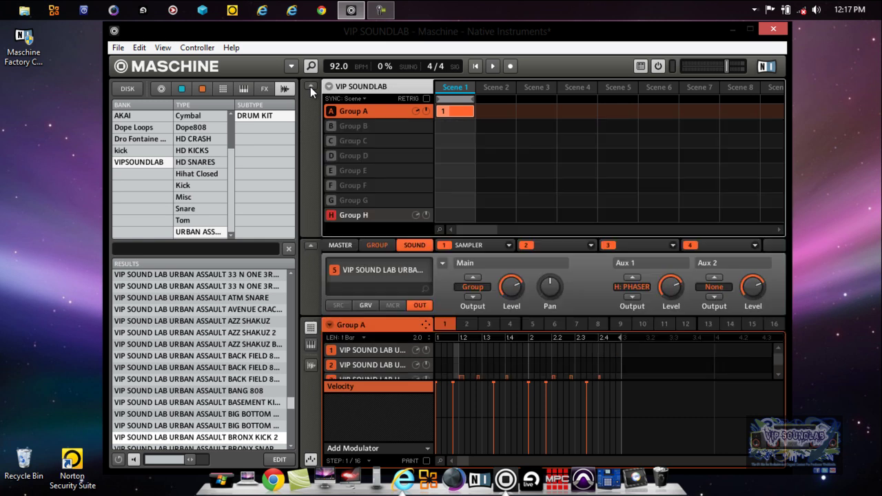
click(386, 217)
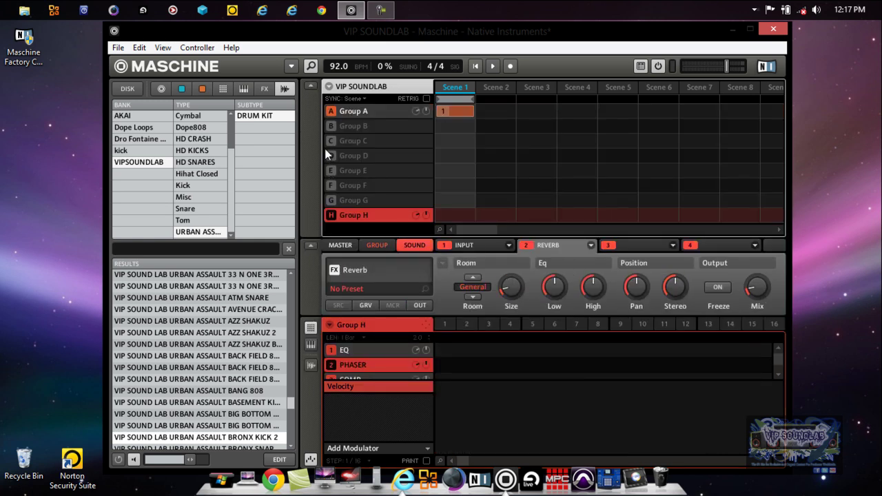
click(310, 87)
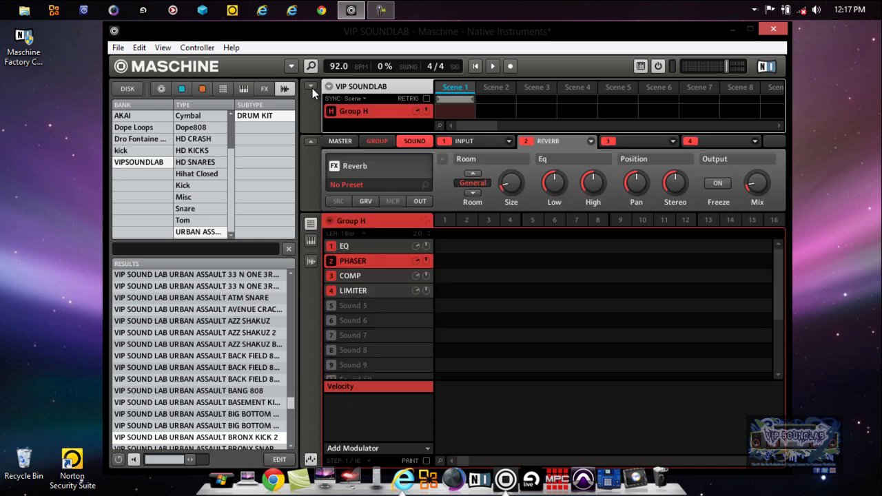
double_click(384, 260)
text(REVERB)
key(Return)
Return to sound 5 in Group A and check the renamed send among its Aux 1 output destinations
click(312, 84)
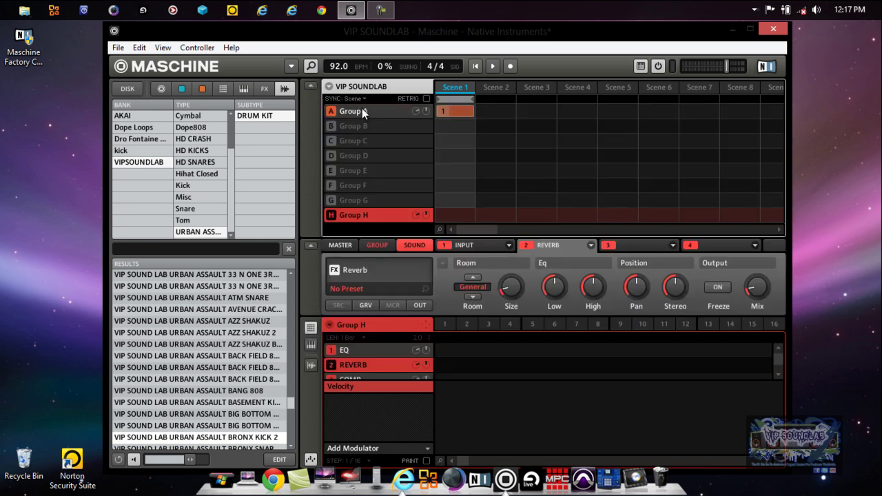
click(362, 111)
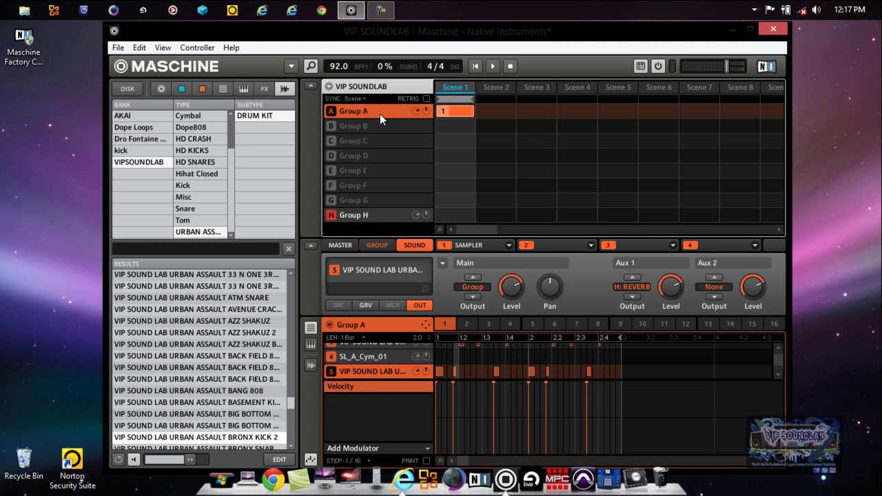
click(633, 287)
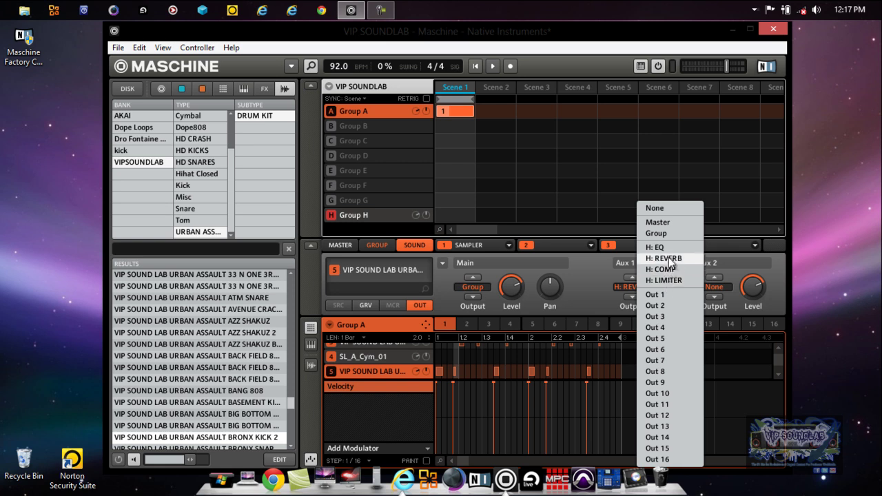
click(597, 285)
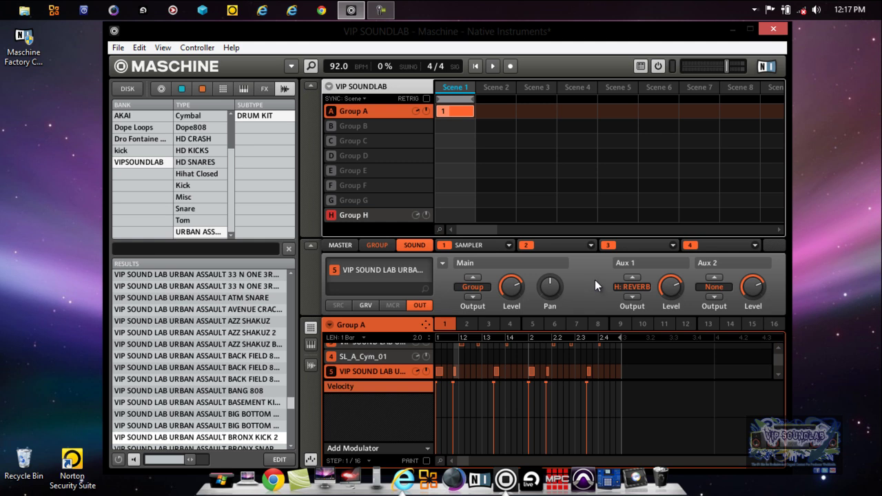
double_click(478, 35)
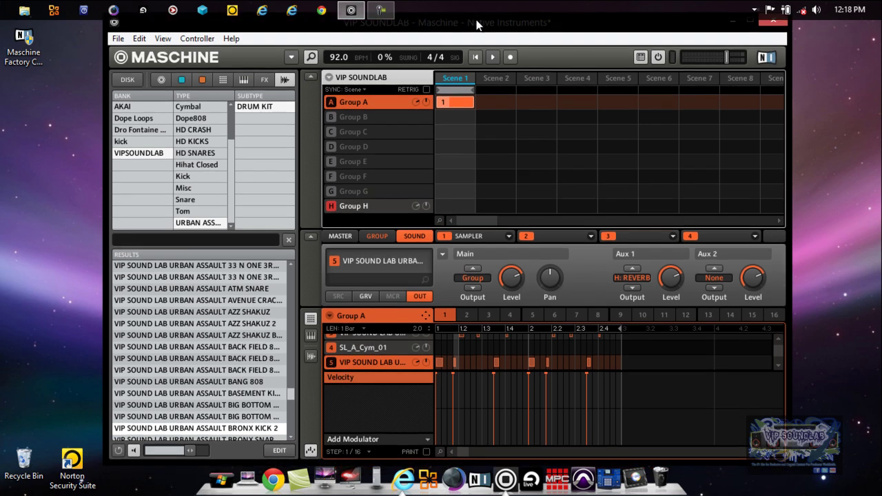